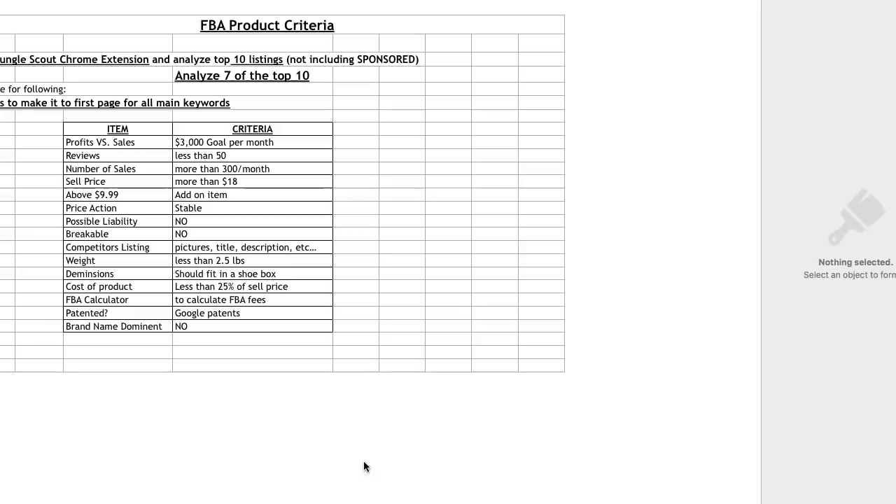
left_click(44, 61)
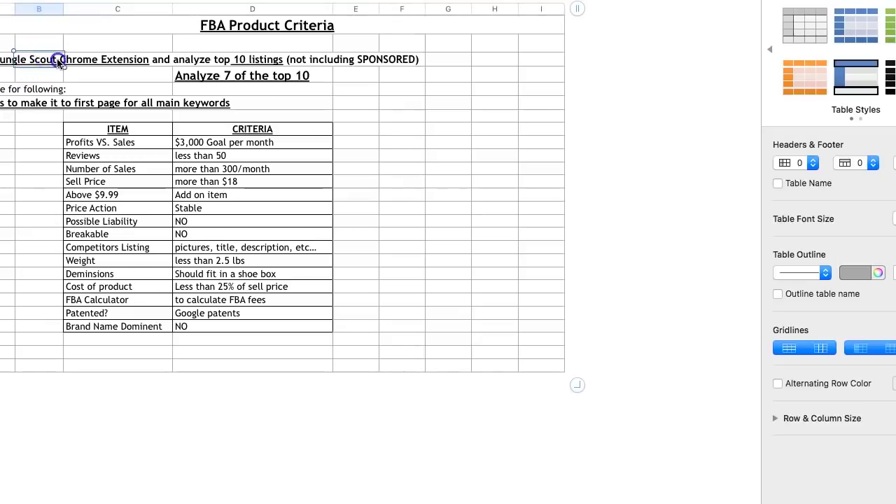
left_click(39, 102)
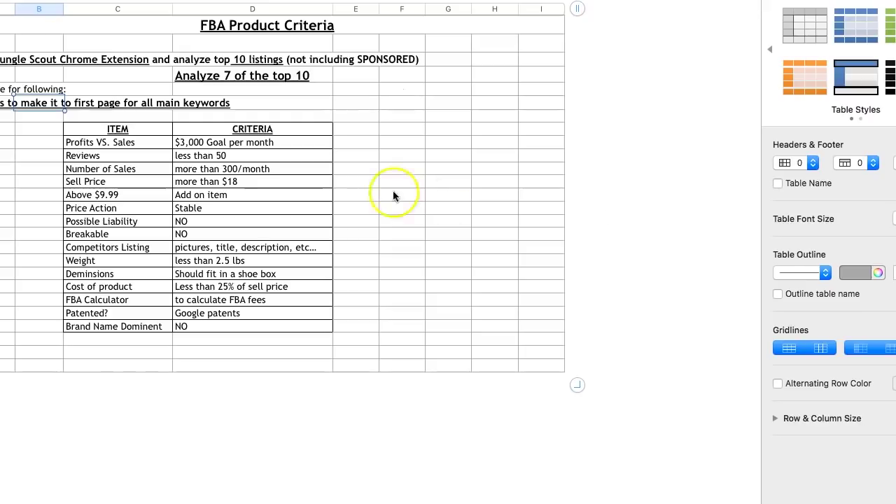
Change the Reviews criterion to less than 70.
left_click(224, 155)
left_click(221, 155)
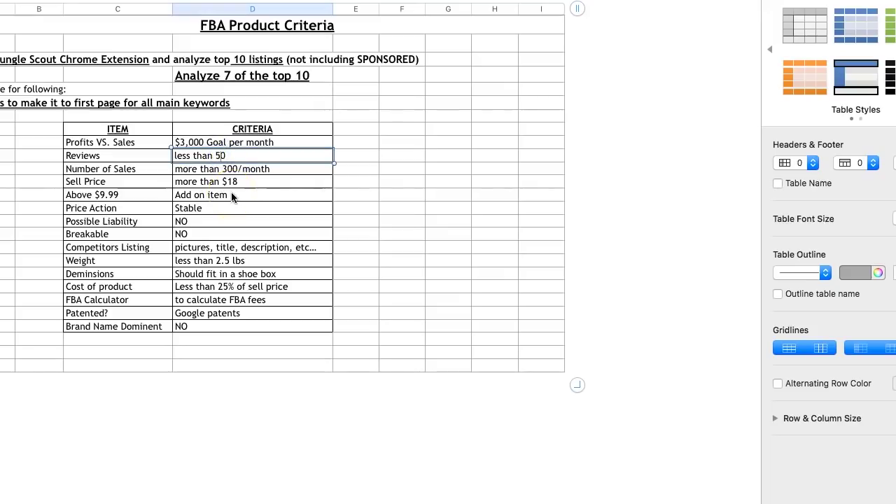
key("BackSpace")
type("7")
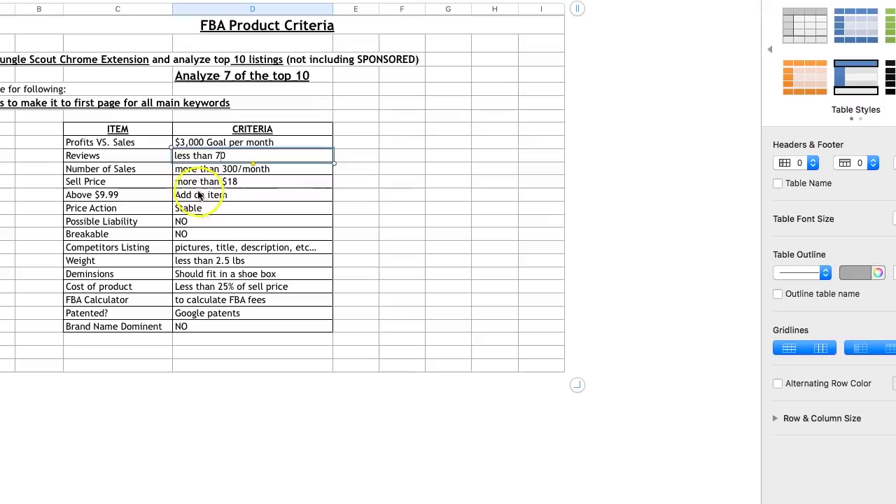
left_click(196, 171)
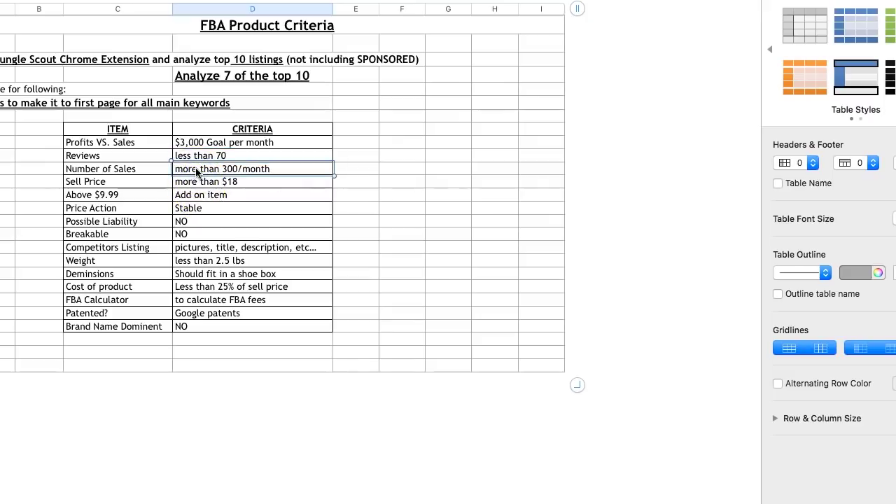
Go through the table entries from Number of Sales down to Competitors Listing, examining each item and its criterion.
left_click(202, 172)
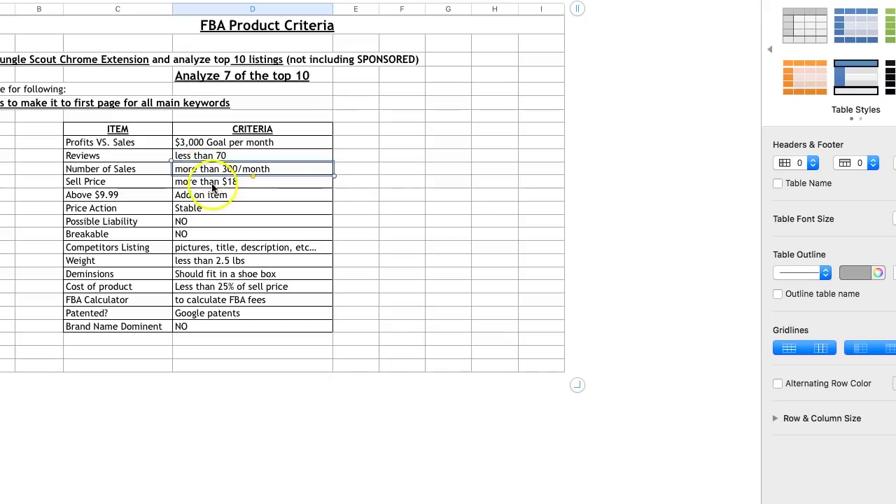
left_click(212, 185)
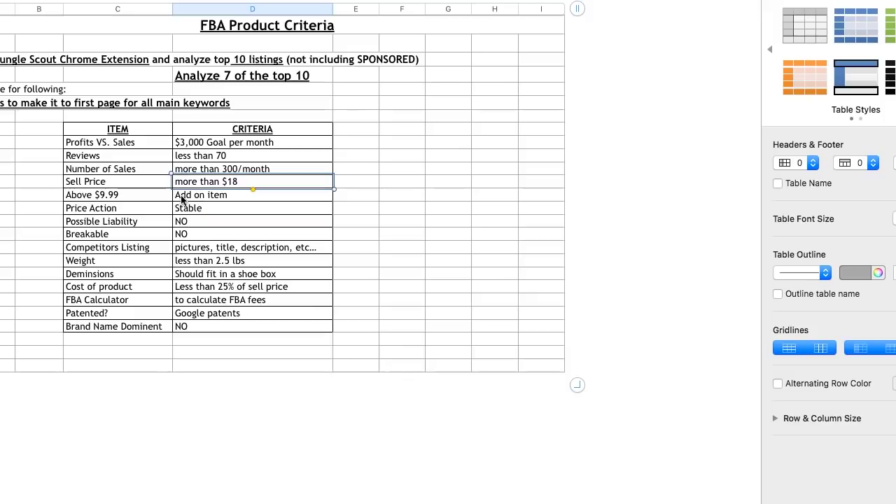
left_click(159, 215)
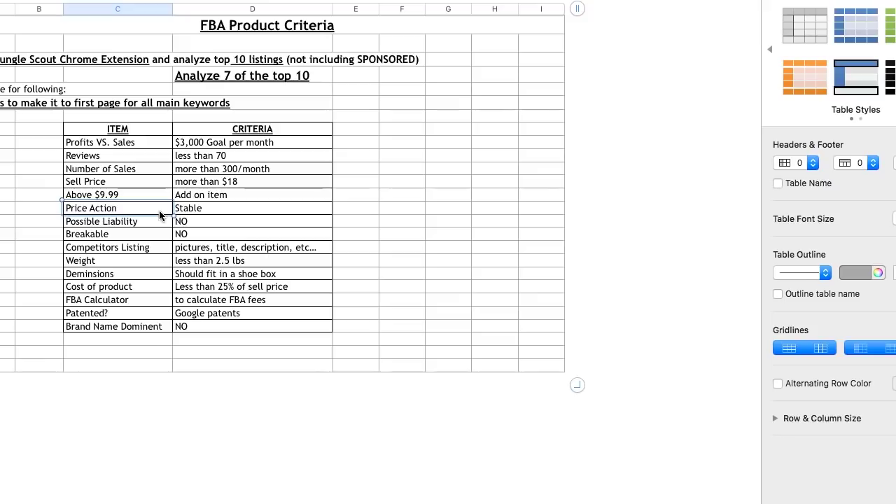
left_click(146, 229)
left_click(153, 224)
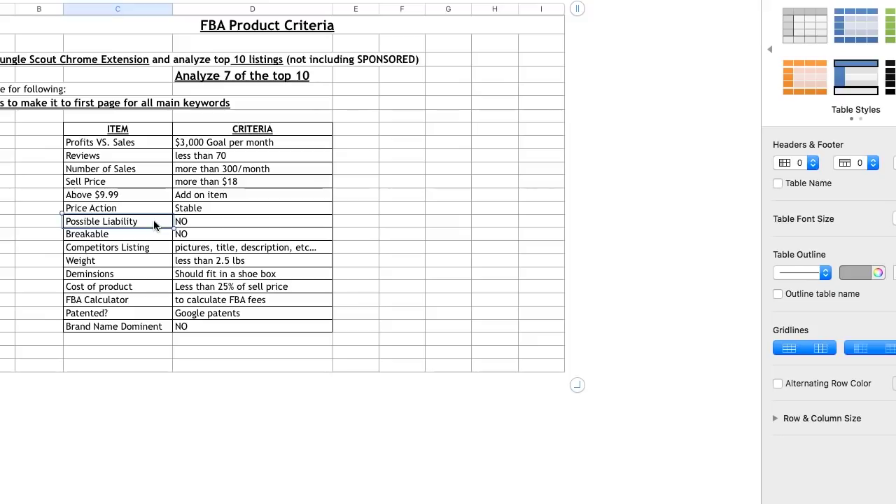
left_click(148, 234)
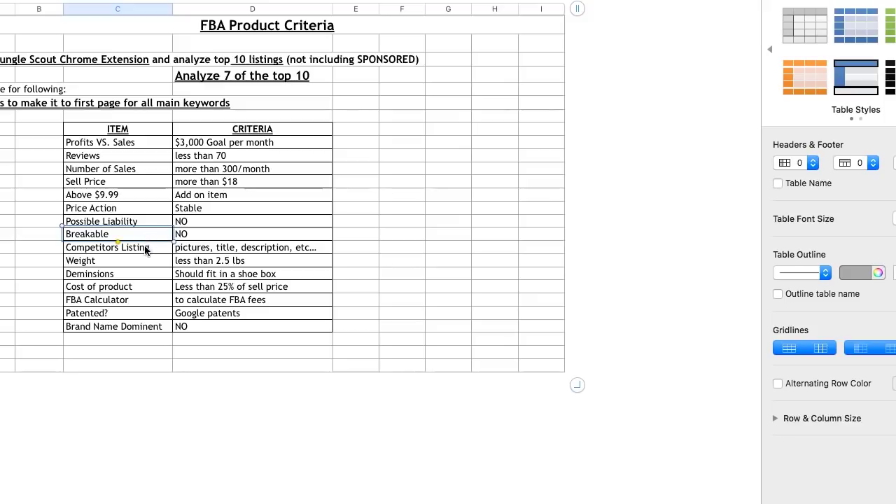
left_click(194, 251)
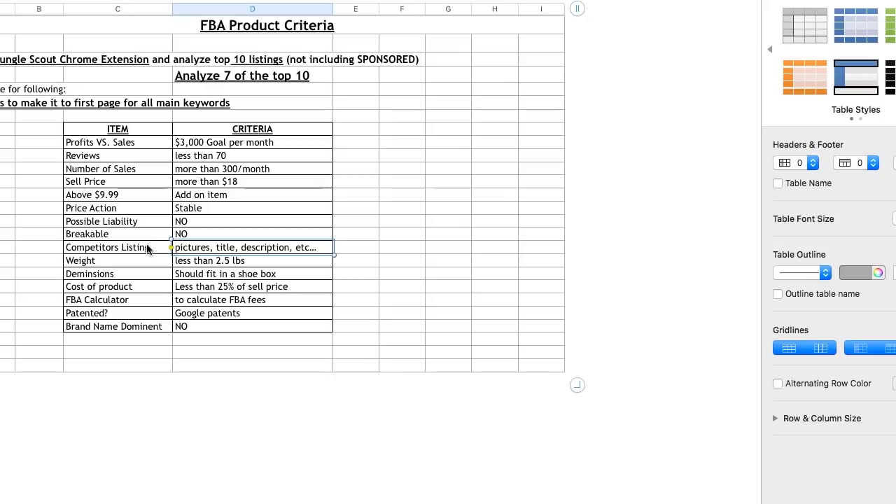
left_click(147, 248)
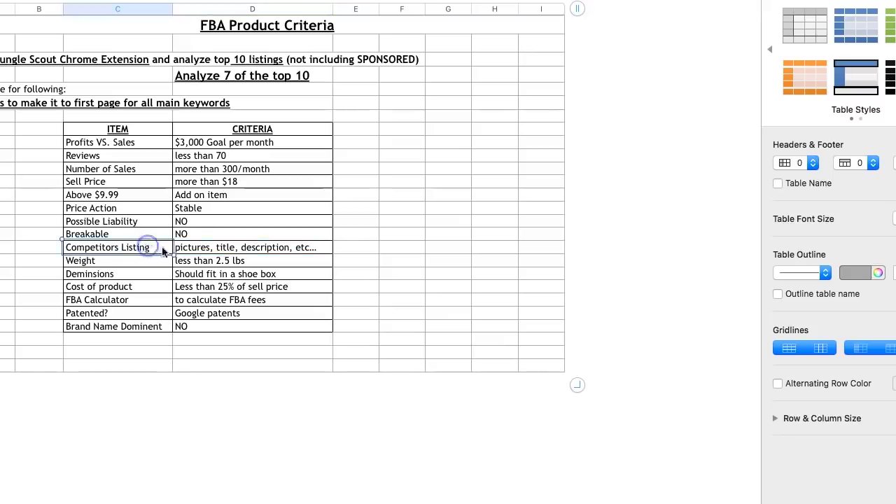
left_click(199, 252)
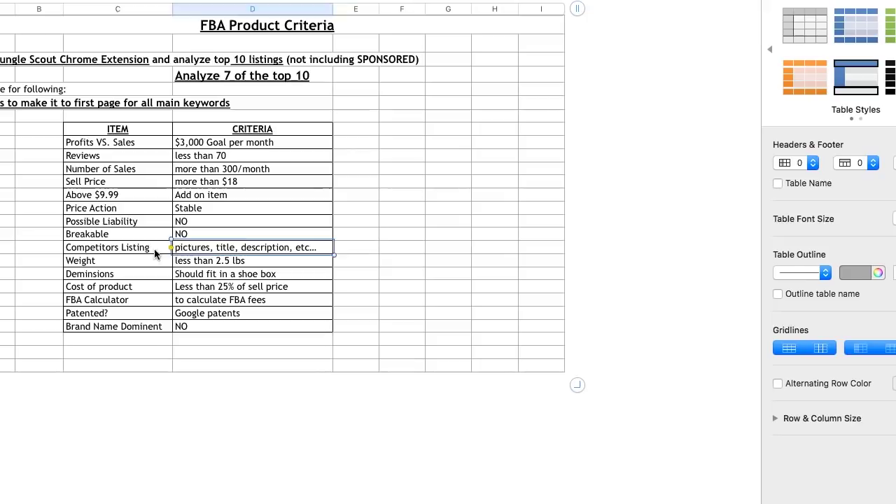
Highlight the item and criterion cells of the Competitors Listing row with a light purple color fill.
left_click_drag(154, 254, 192, 249)
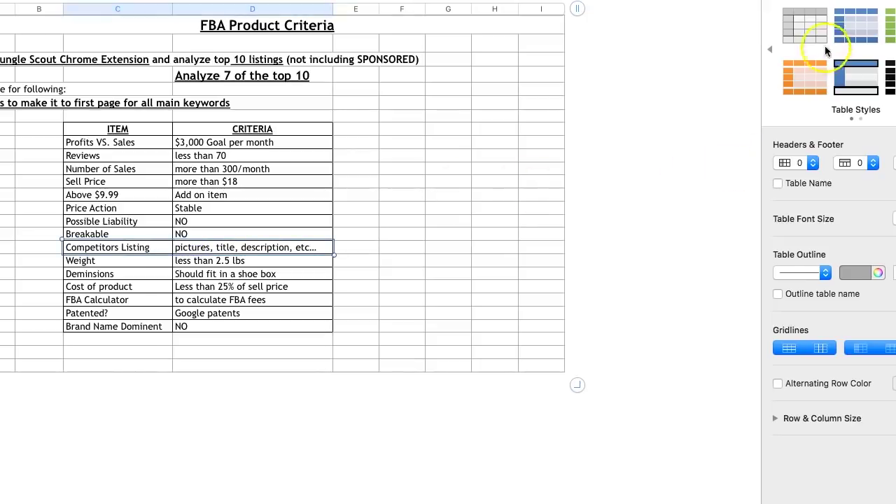
left_click(833, 2)
left_click(798, 1)
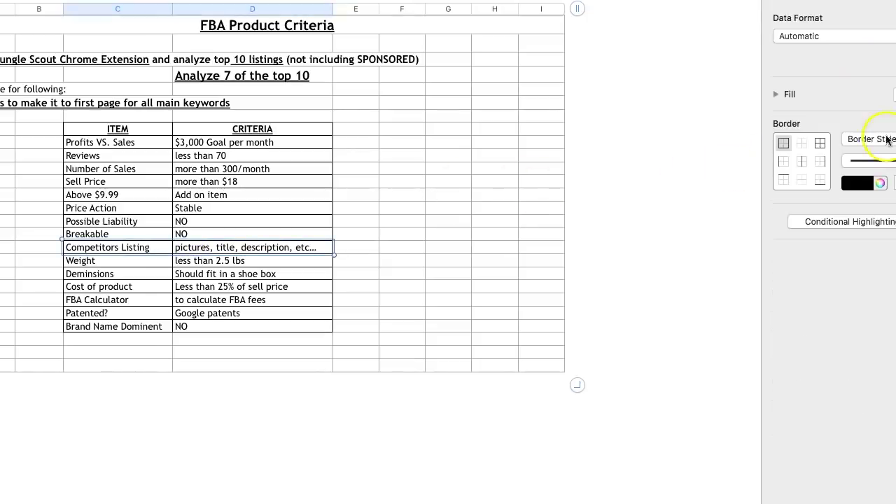
left_click(892, 93)
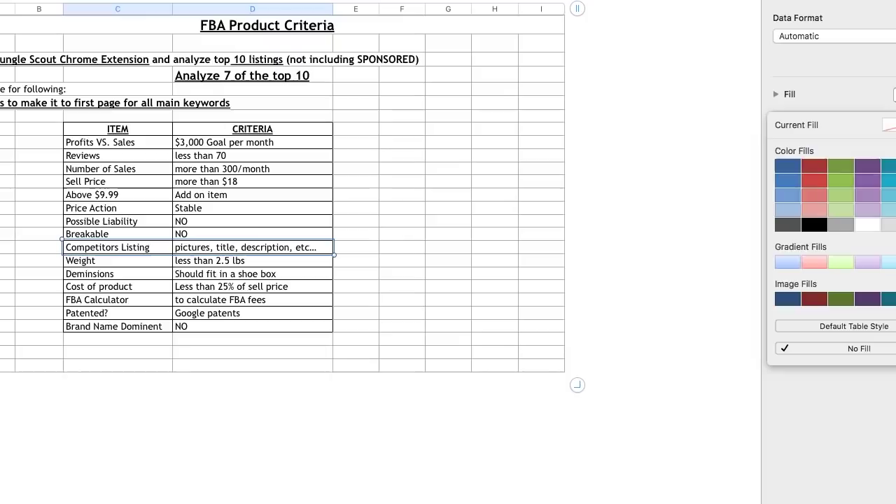
left_click(862, 204)
left_click(513, 233)
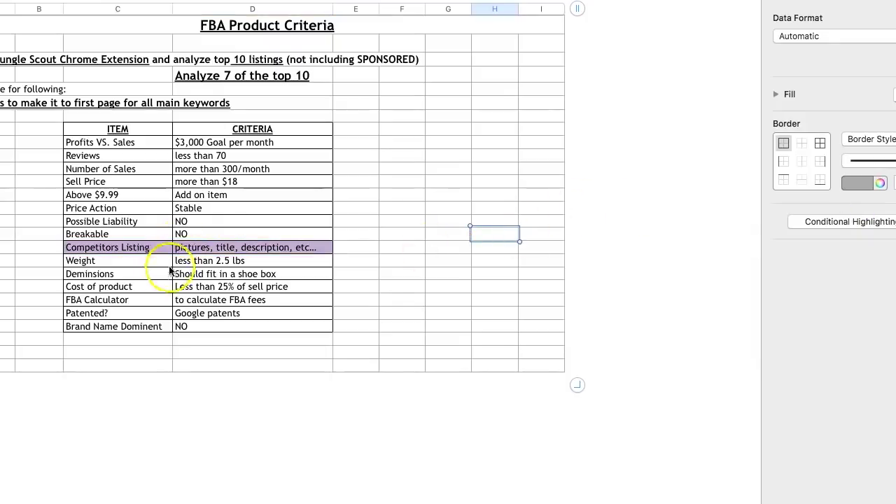
left_click(235, 261)
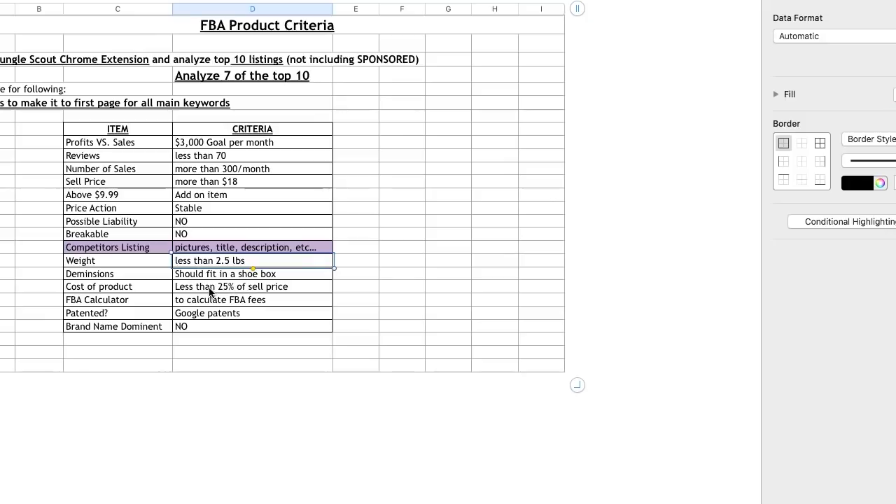
left_click(144, 299)
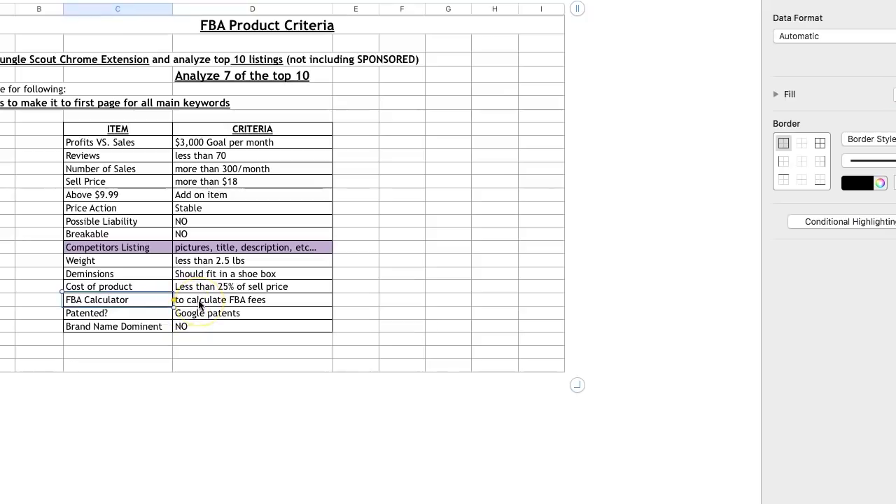
left_click(161, 296)
left_click_drag(132, 312, 197, 315)
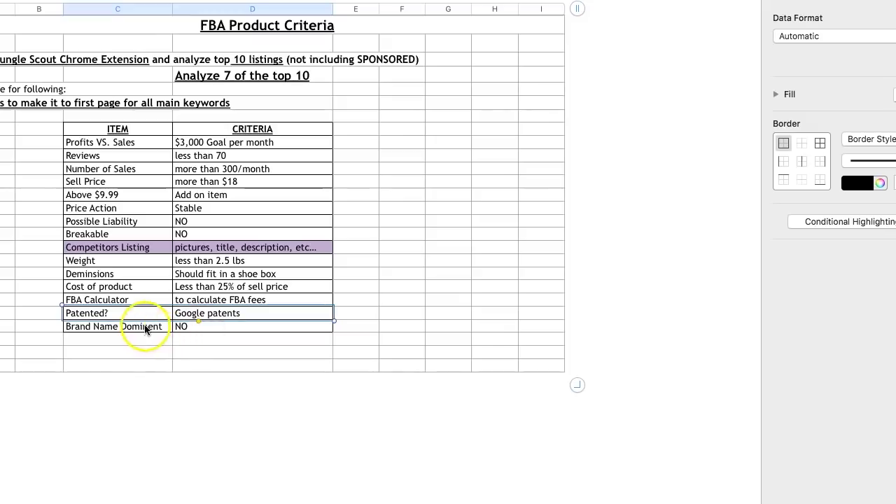
Replace the Brand Name Dominent criterion with 3+/NO.
left_click(146, 328)
left_click(187, 326)
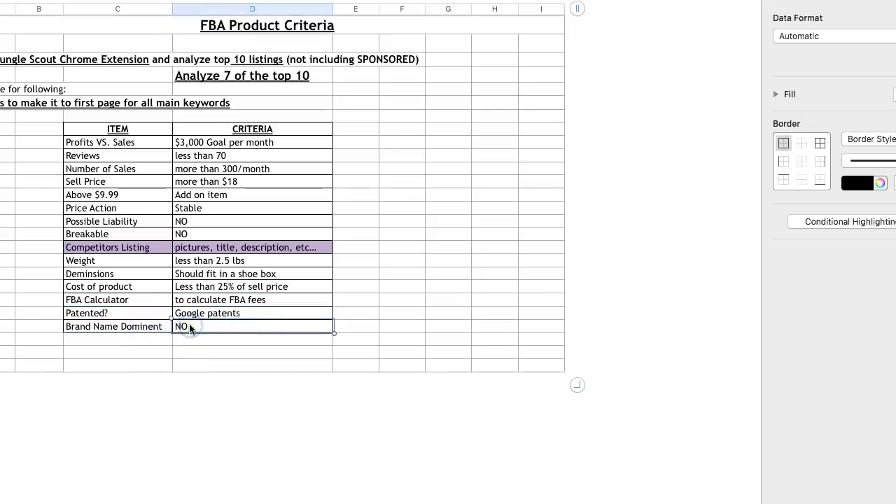
type("3+")
type("/NO")
left_click(197, 358)
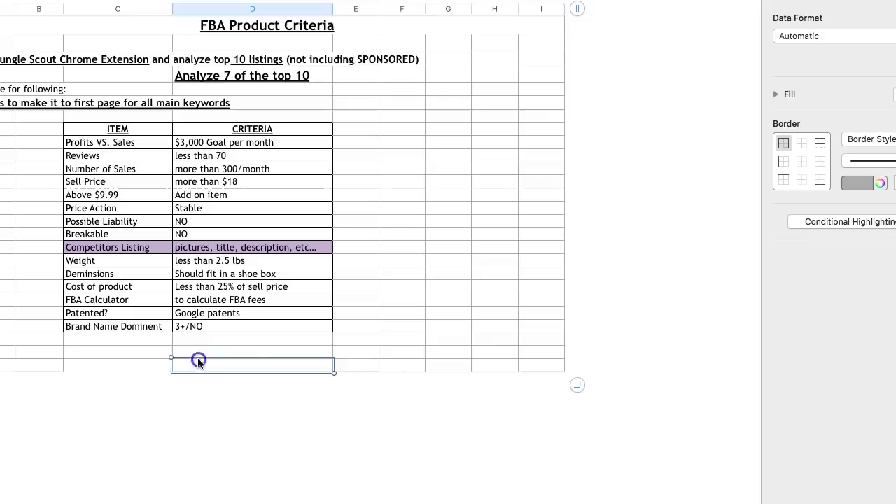
Apply the same light purple fill to both cells of the Brand Name Dominent row.
left_click_drag(150, 325, 194, 327)
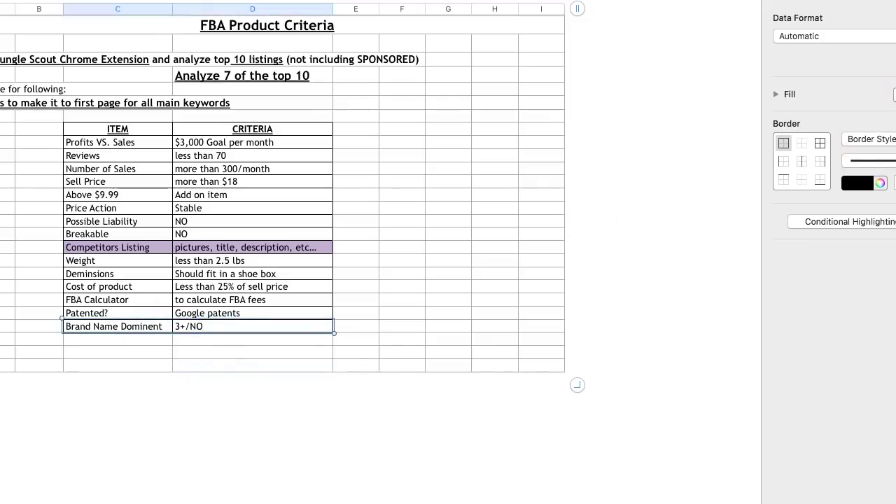
left_click(895, 95)
left_click(867, 213)
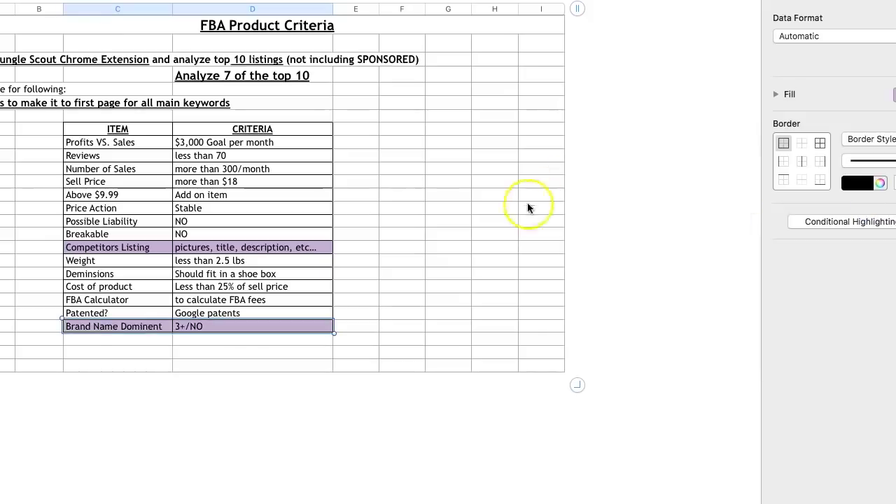
left_click(437, 249)
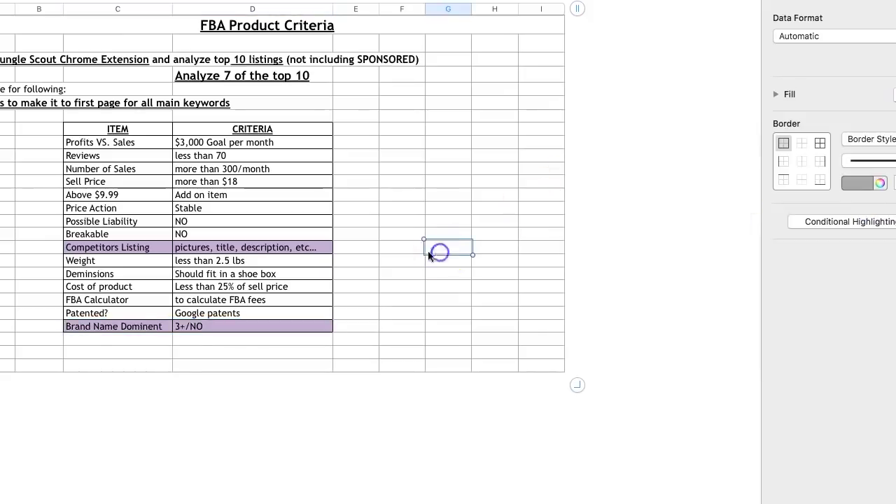
Add an Amazon Seller item with the criterion 2+/NO in the empty row below Brand Name Dominent.
left_click(156, 342)
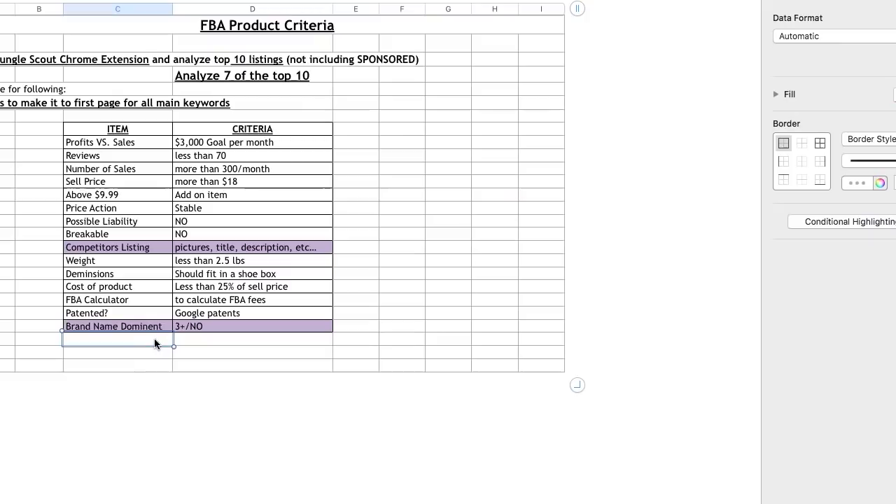
type("Amazon Seller")
key("Tab")
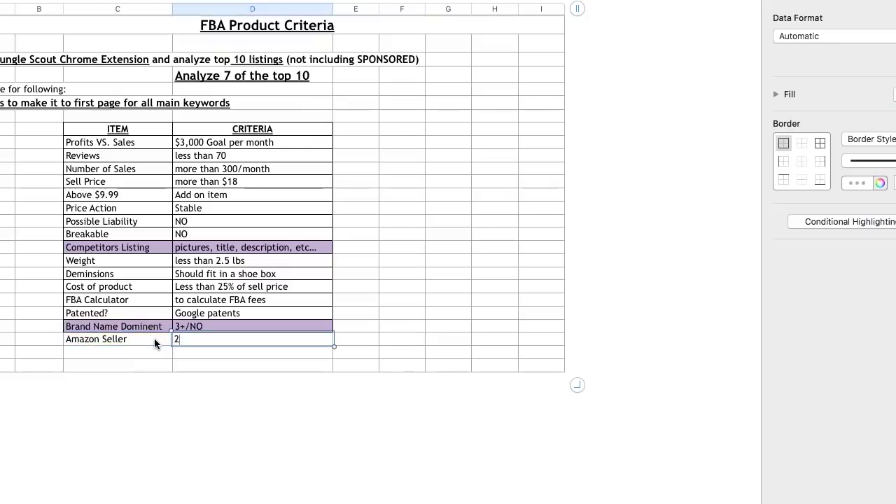
type("2+/NO")
left_click(110, 364)
Fill both cells of the Amazon Seller row with light purple.
left_click_drag(151, 338, 211, 343)
left_click(893, 94)
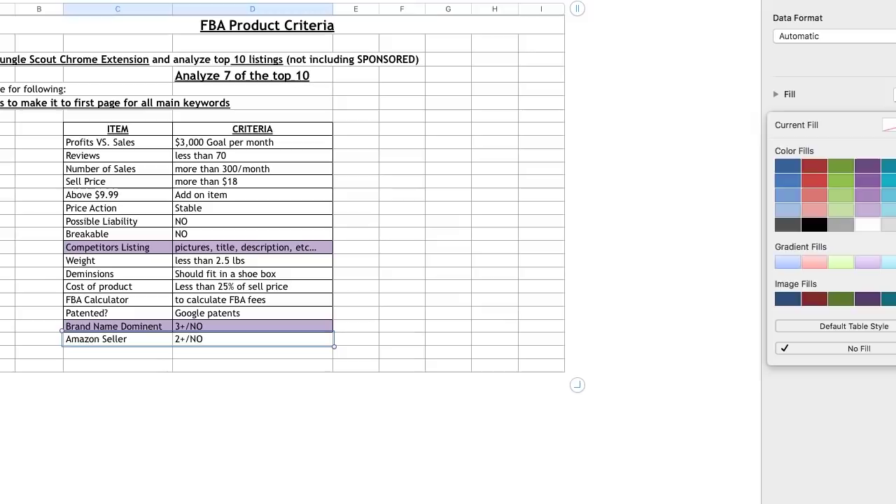
left_click(872, 204)
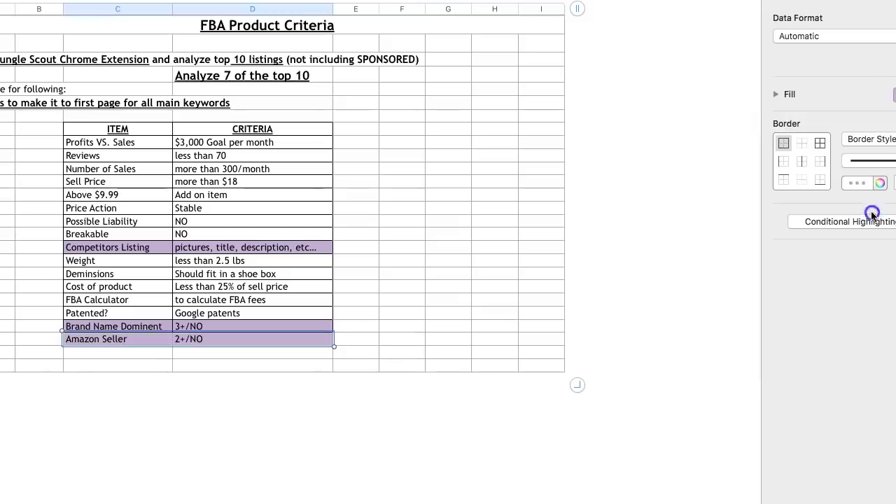
left_click(505, 209)
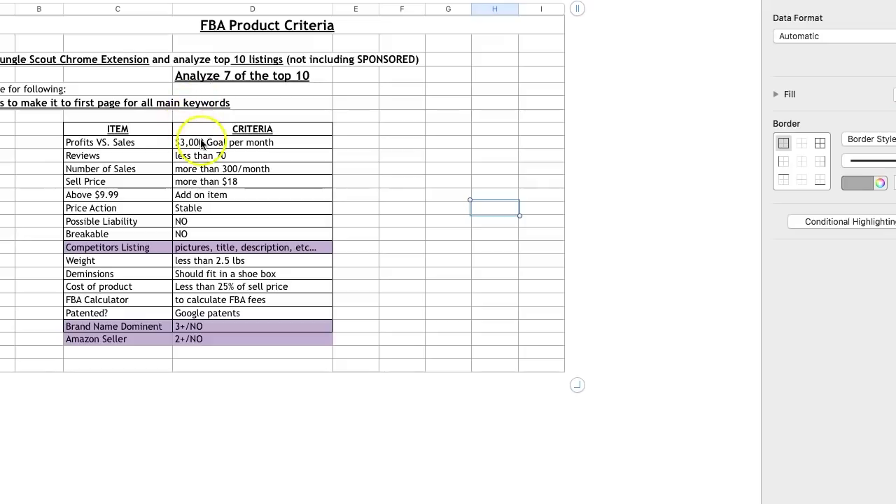
Review the full lists of items and criteria in the table, and switch to the Amazon home page in the browser.
left_click_drag(201, 143, 219, 342)
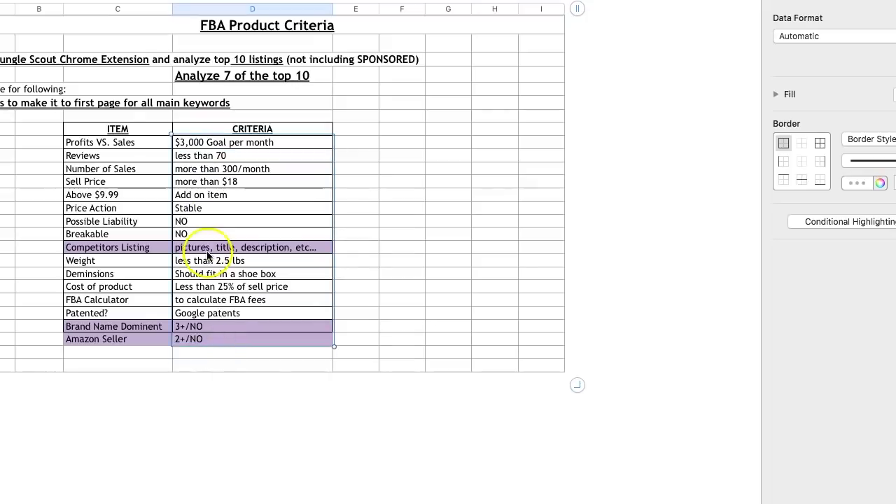
left_click_drag(113, 142, 135, 339)
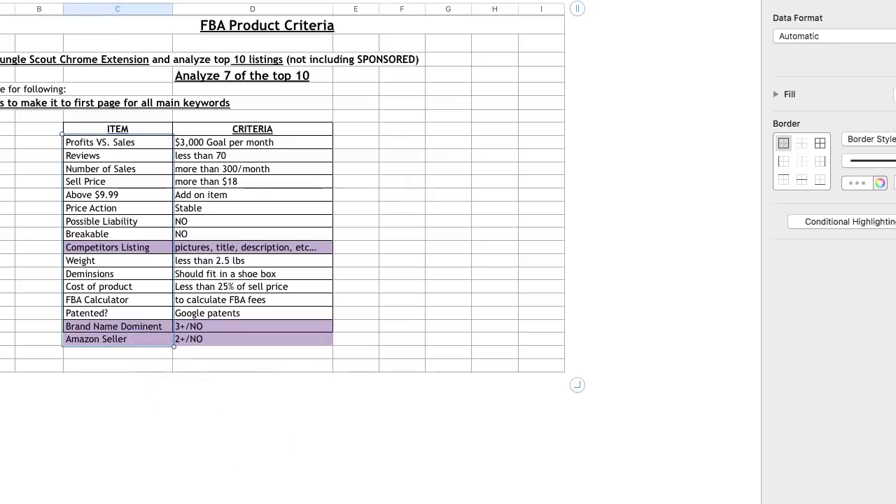
left_click(194, 411)
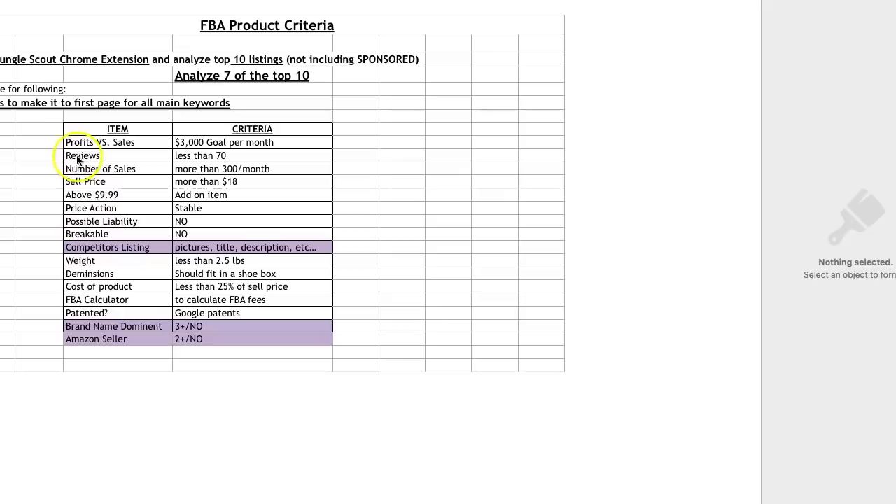
left_click_drag(84, 142, 102, 334)
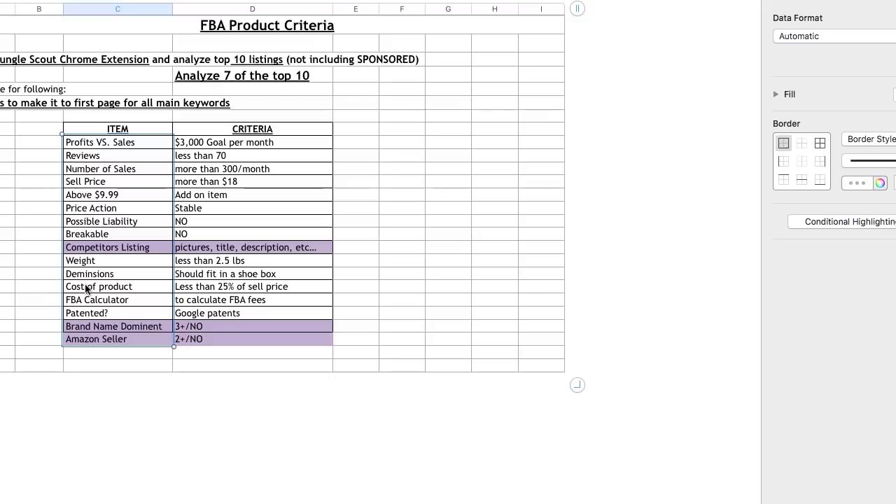
left_click(84, 244)
left_click(173, 224)
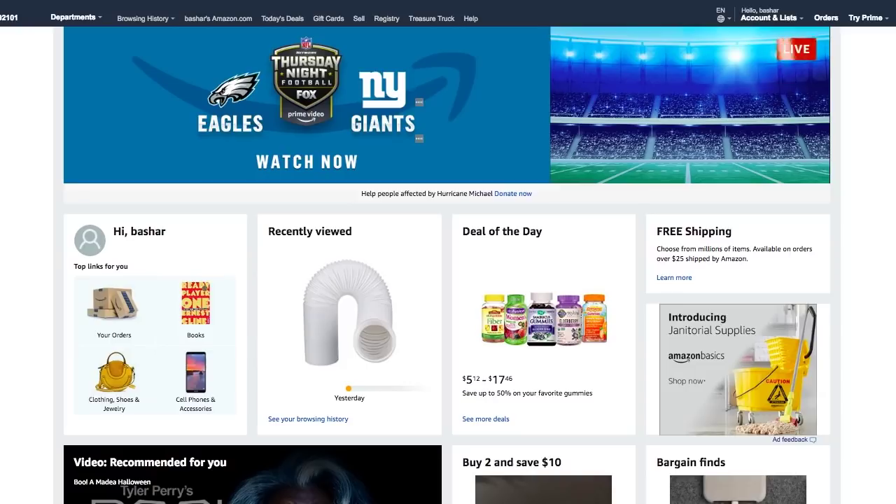
Search Amazon for "grill gloves" and run the Jungle Scout extension on the results page.
type("grill gloves")
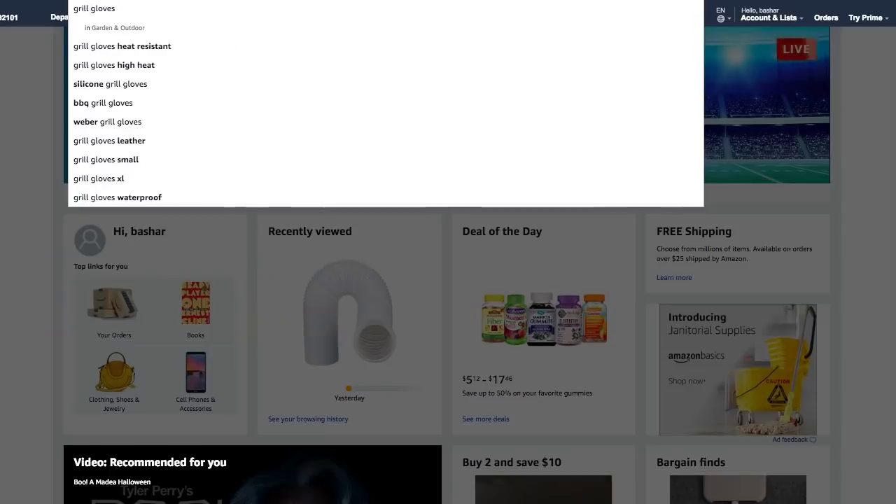
key("Return")
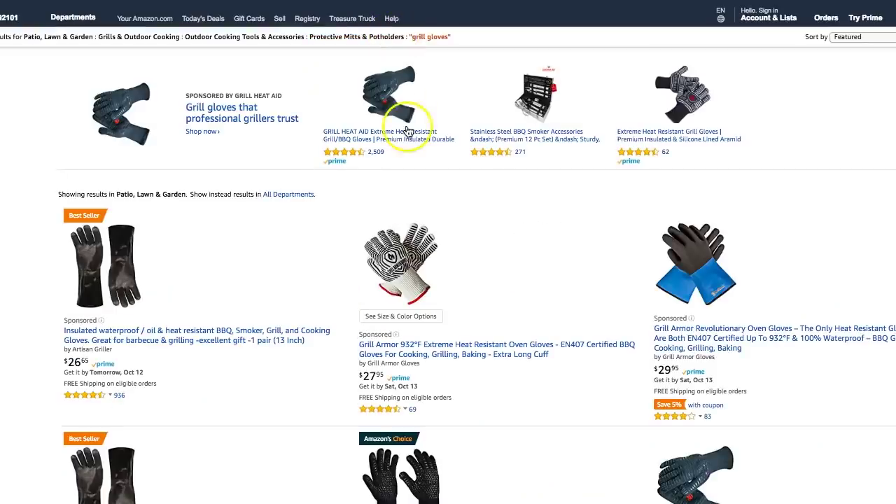
scroll(291, 252, "down", 1)
scroll(292, 252, "up", 1)
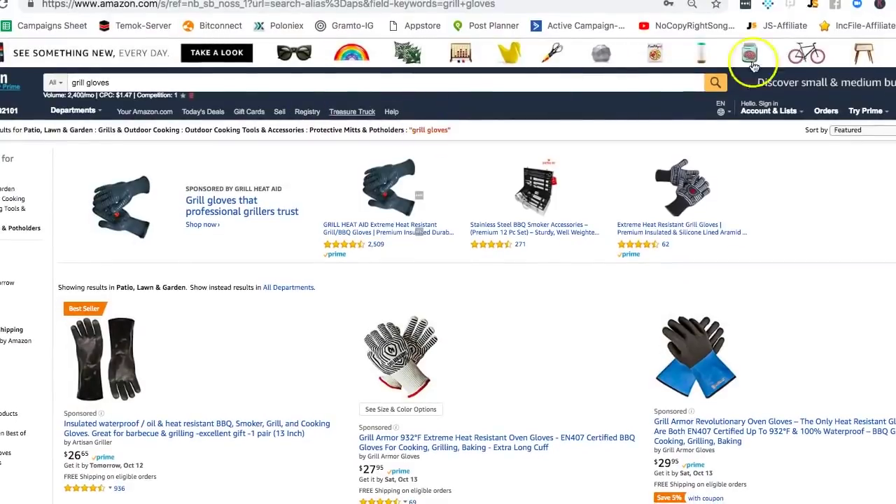
left_click(812, 7)
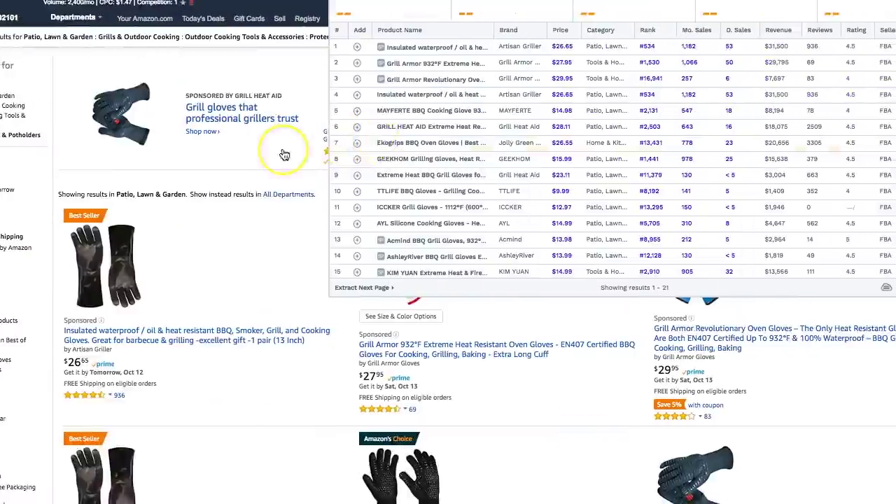
Narrow the browser window beside the criteria spreadsheet and shift the Jungle Scout panel to show its price, sales and revenue columns.
key("super+Tab")
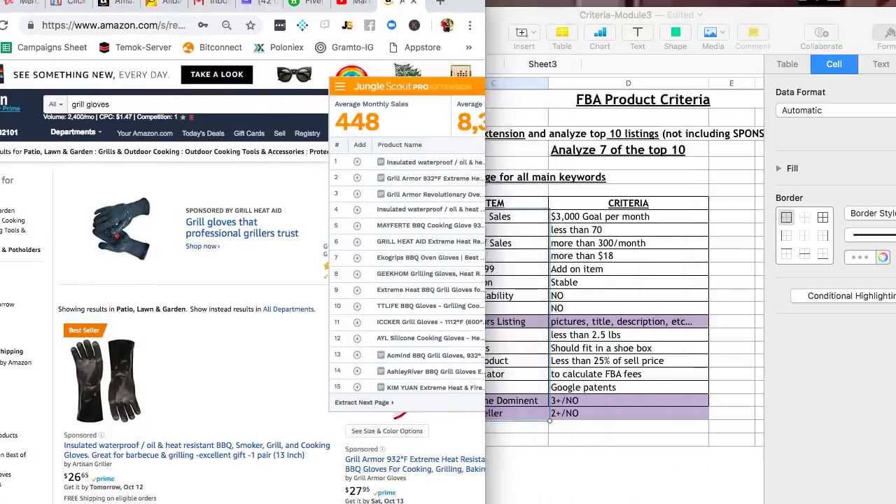
left_click_drag(471, 1, 427, 14)
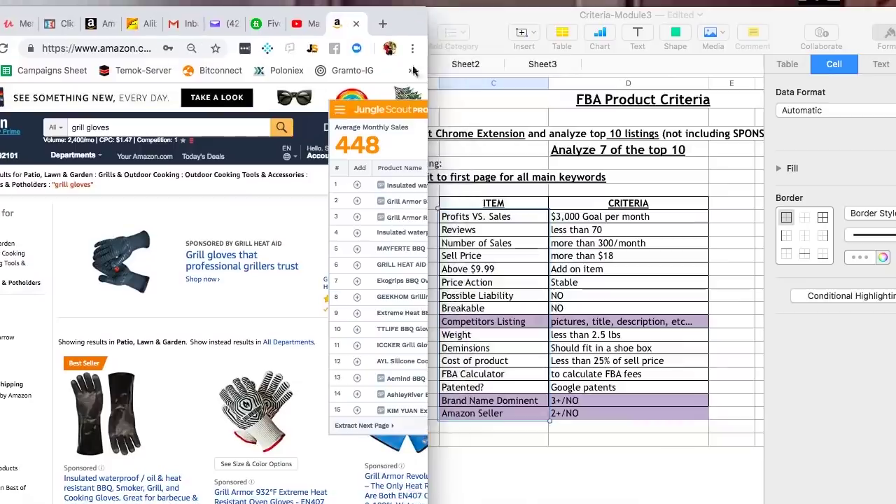
left_click_drag(389, 114, 9, 123)
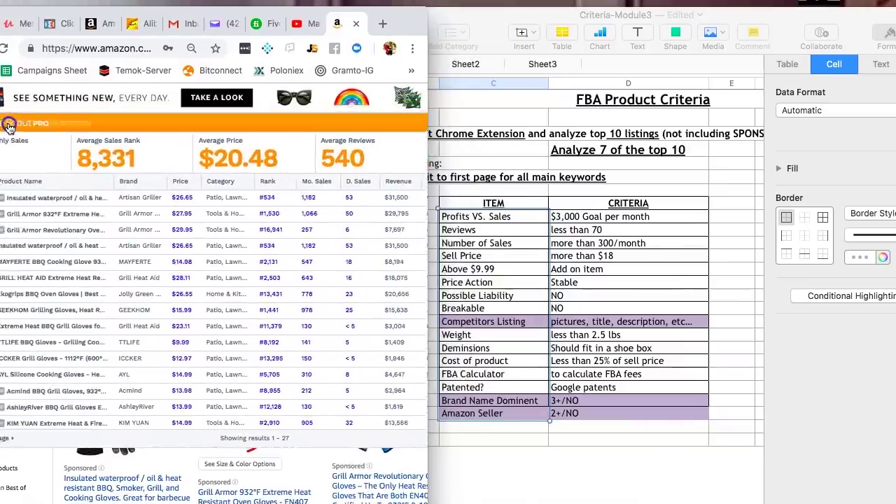
left_click(286, 134)
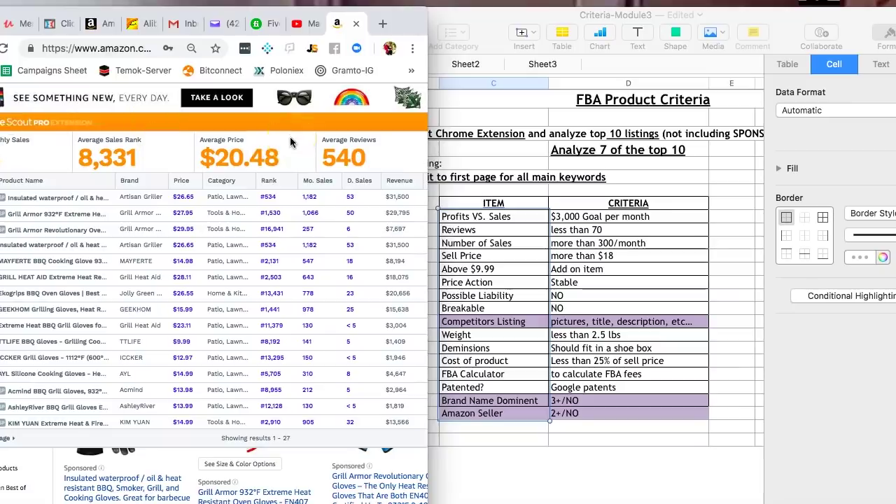
Narrow the spreadsheet window clear of the browser, keeping its ITEM and CRITERIA columns in view.
left_click(460, 147)
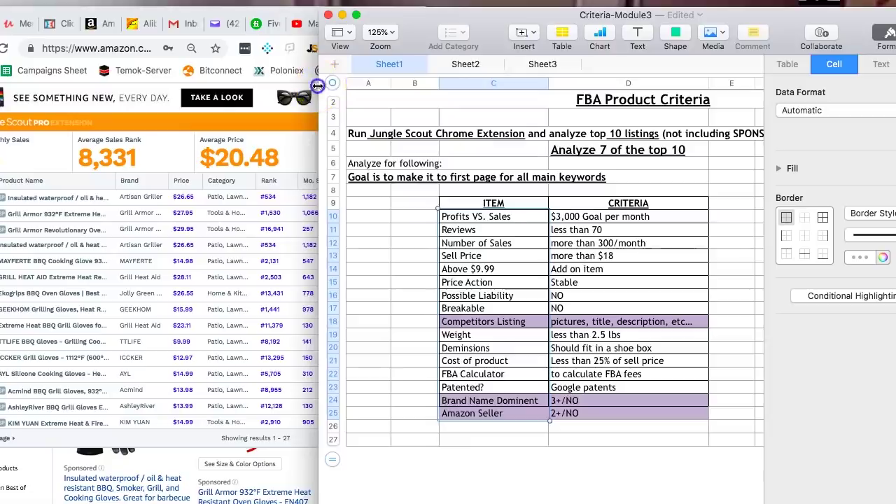
left_click_drag(318, 85, 576, 97)
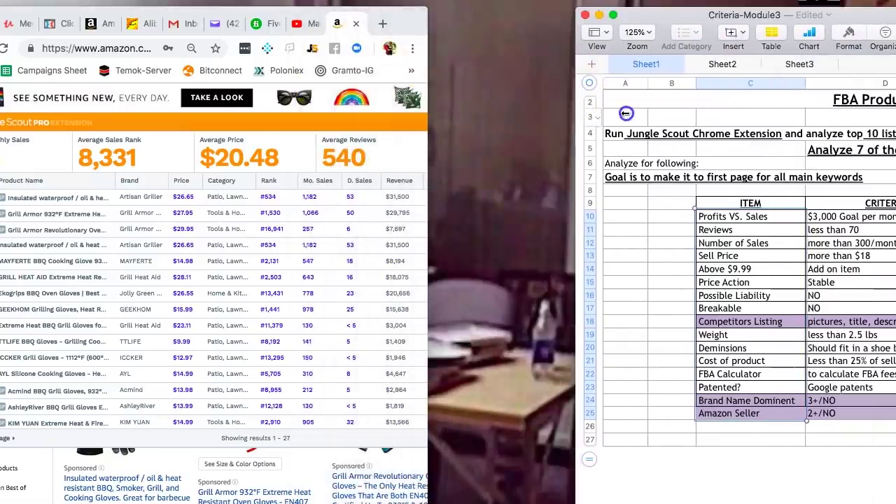
scroll(741, 271, "right", 2)
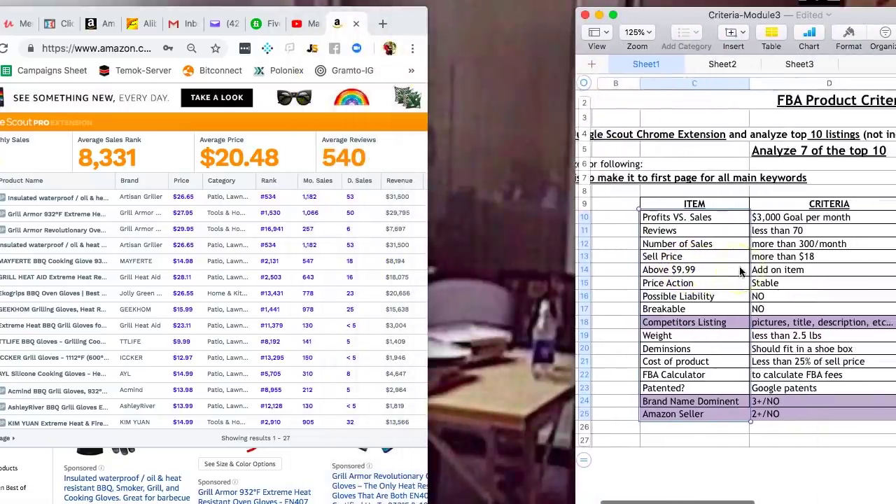
scroll(740, 271, "right", 2)
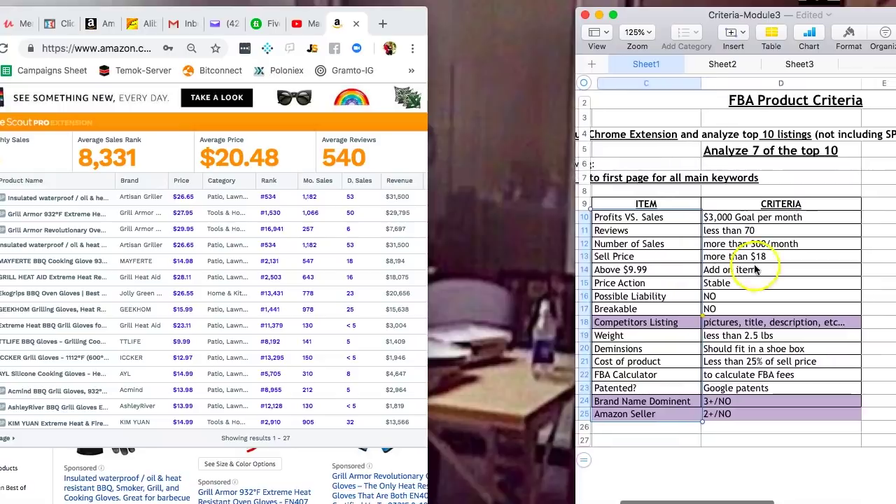
scroll(741, 271, "left", 1)
Widen the browser window up to the spreadsheet and align the Jungle Scout panel to show its columns through LQS.
left_click_drag(429, 102, 577, 109)
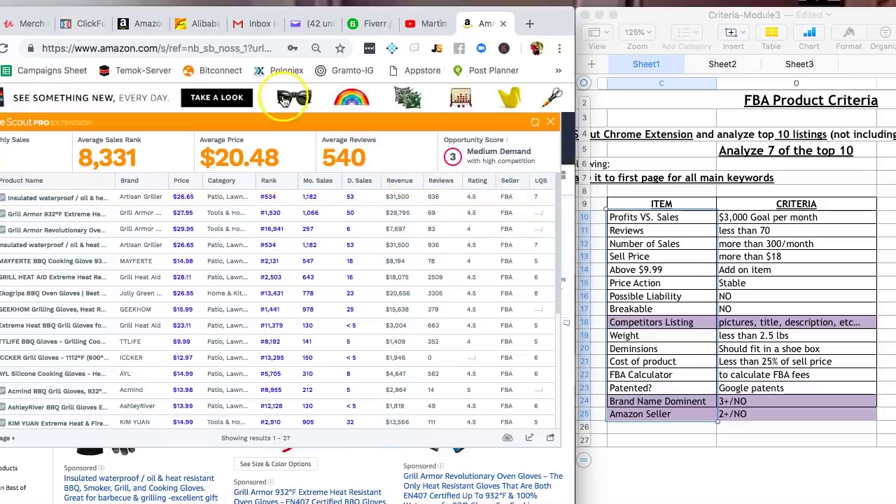
left_click_drag(280, 122, 296, 122)
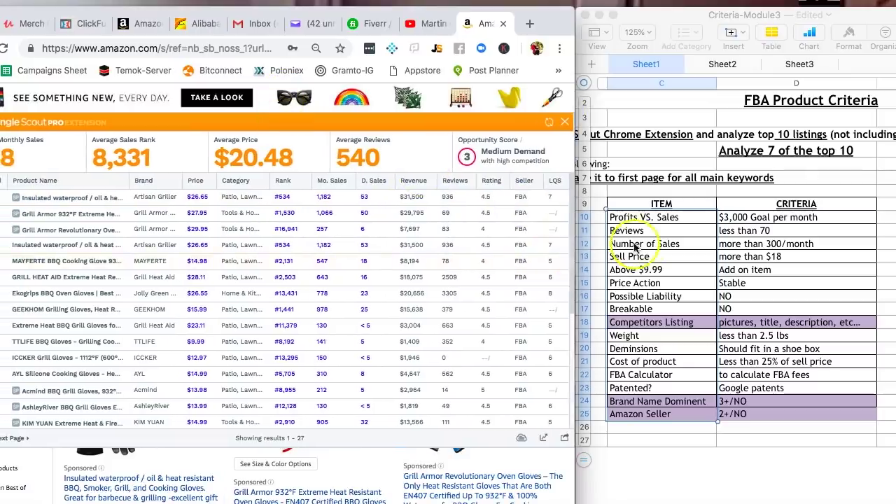
left_click(658, 224)
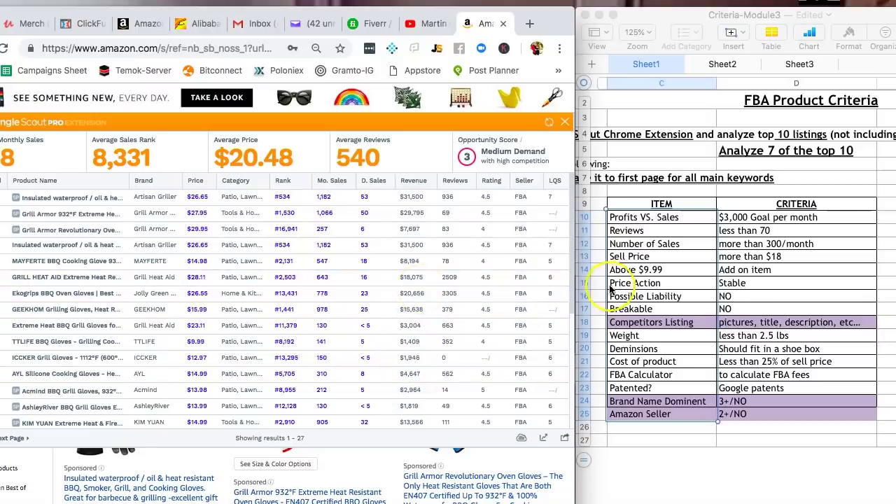
left_click(728, 231)
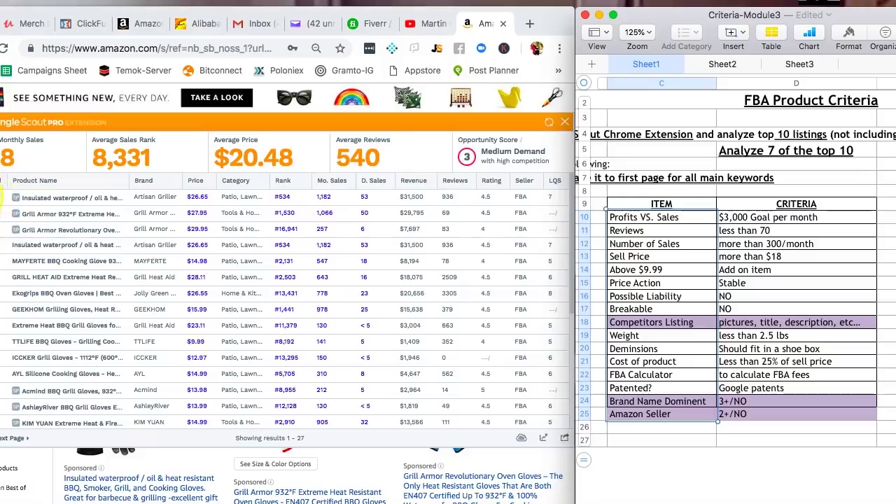
Remove the sponsored listings numbered 1, 2, 3, 13, 14 and 15 from the Jungle Scout results.
left_click(79, 123)
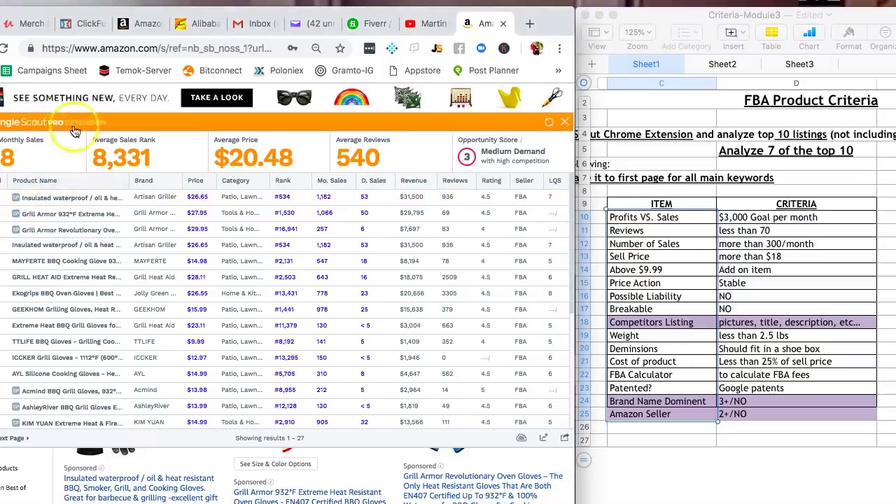
left_click(25, 201)
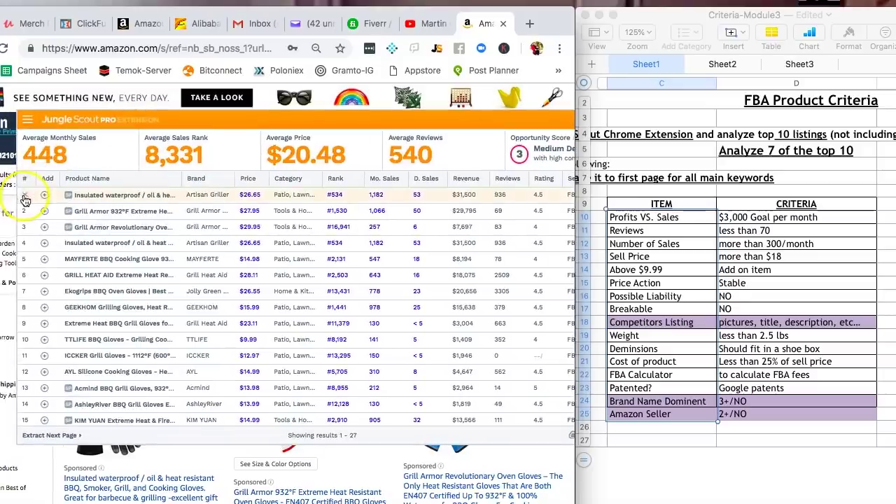
left_click(26, 196)
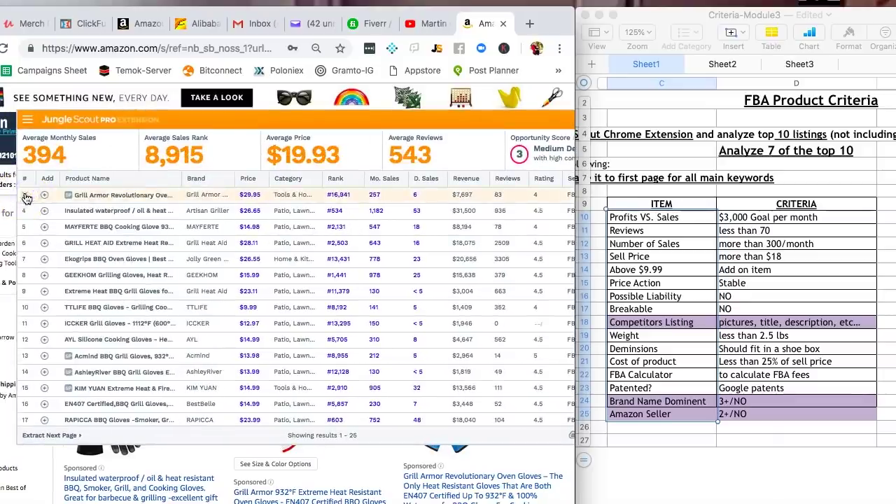
left_click(26, 199)
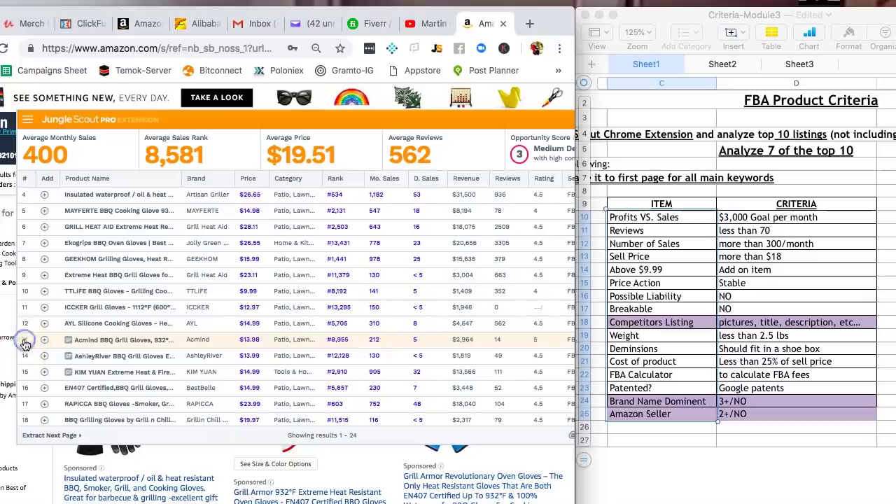
left_click(25, 342)
left_click(24, 342)
left_click(25, 343)
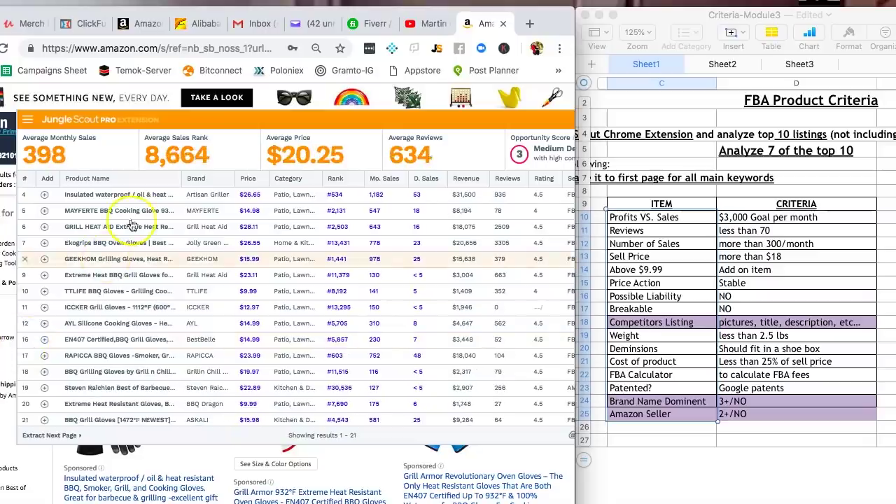
Realign the Jungle Scout panel and compare the remaining listings' price, sales, revenue and reviews with the spreadsheet criteria.
left_click_drag(190, 117, 125, 116)
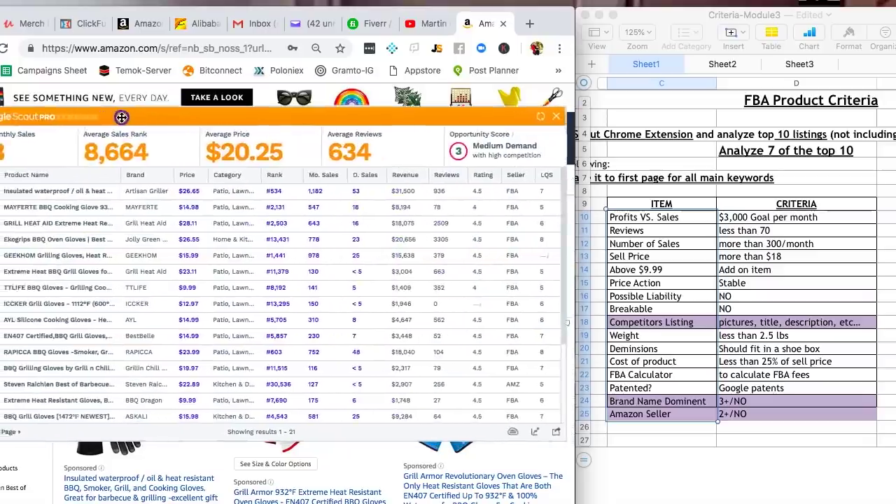
left_click_drag(364, 123, 374, 123)
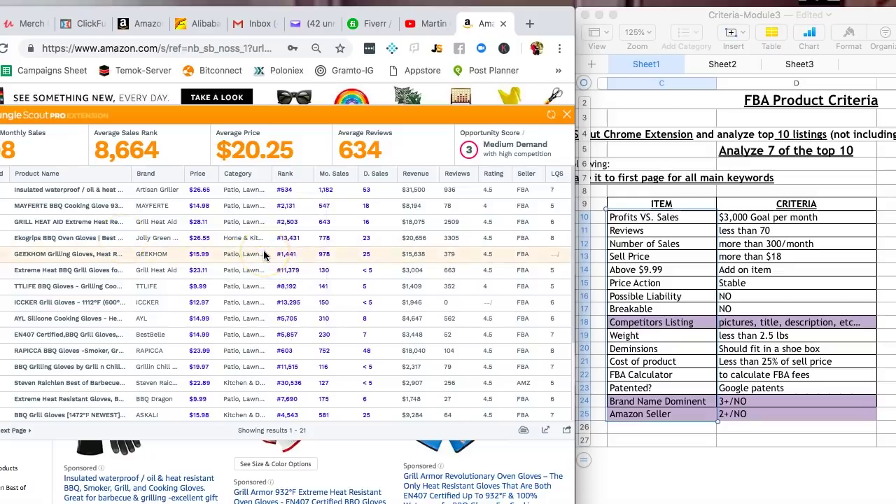
left_click(385, 272)
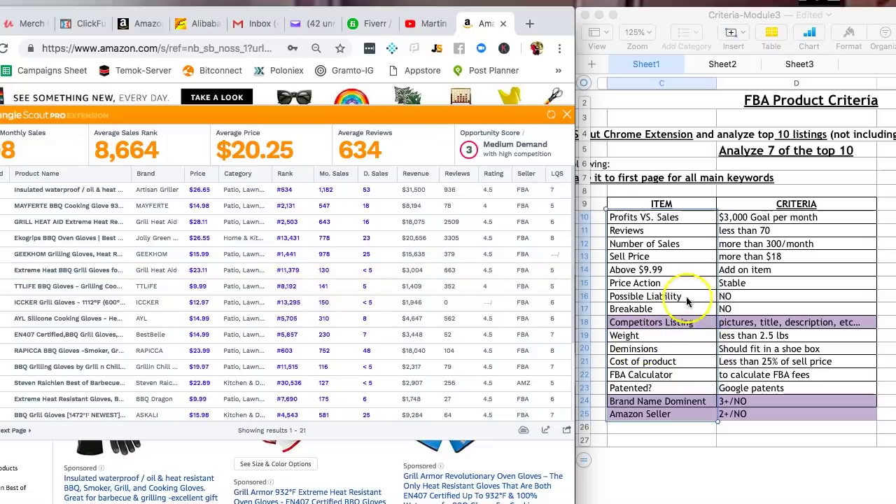
left_click(220, 277)
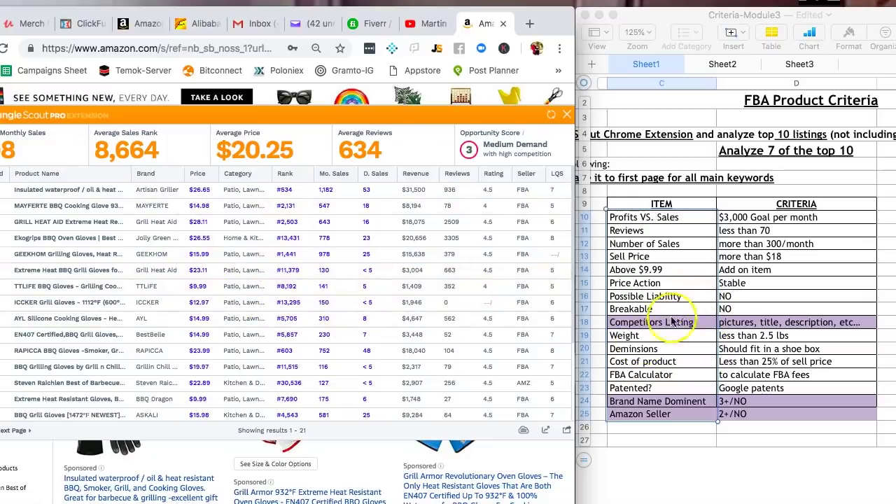
left_click(222, 273)
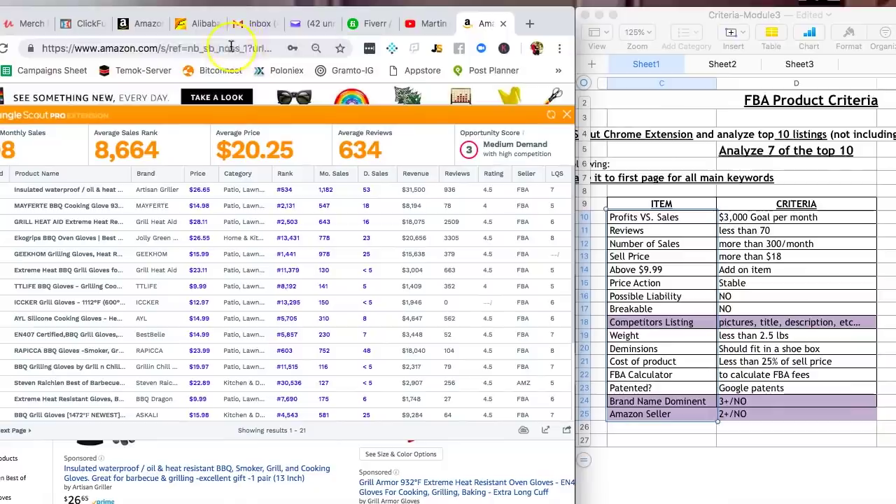
Open google.com in place of the Amazon results and switch the browser to full screen.
left_click(231, 46)
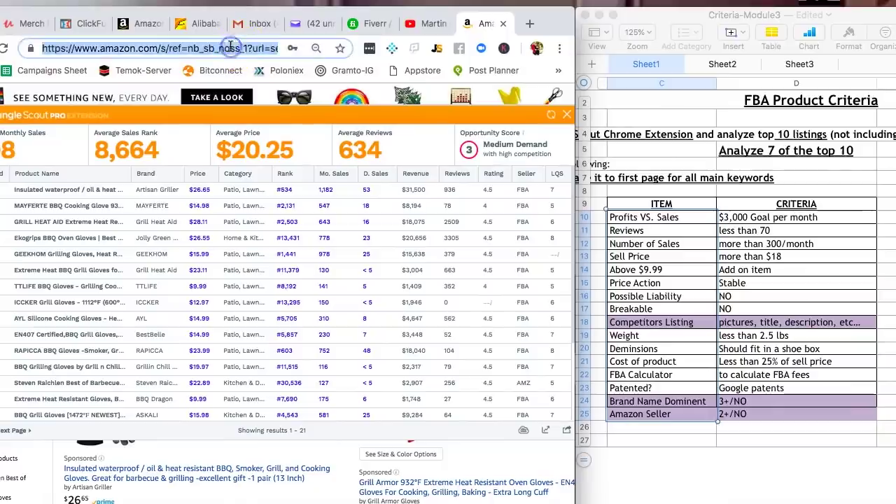
type("google.com")
key("Return")
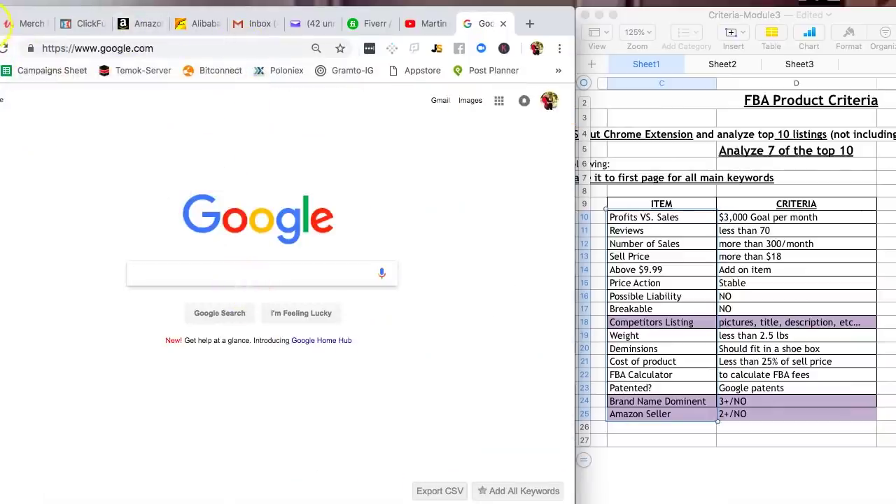
key("ctrl+super+f")
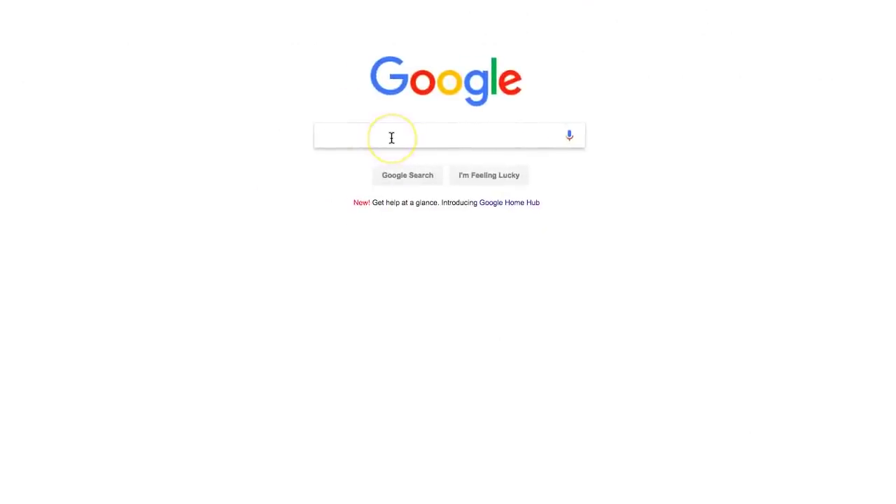
Search Google for "fba calculator" and open the FBA Revenue Calculator on Amazon Seller Central.
type("fba calculator")
key("Return")
scroll(297, 135, "down", 2)
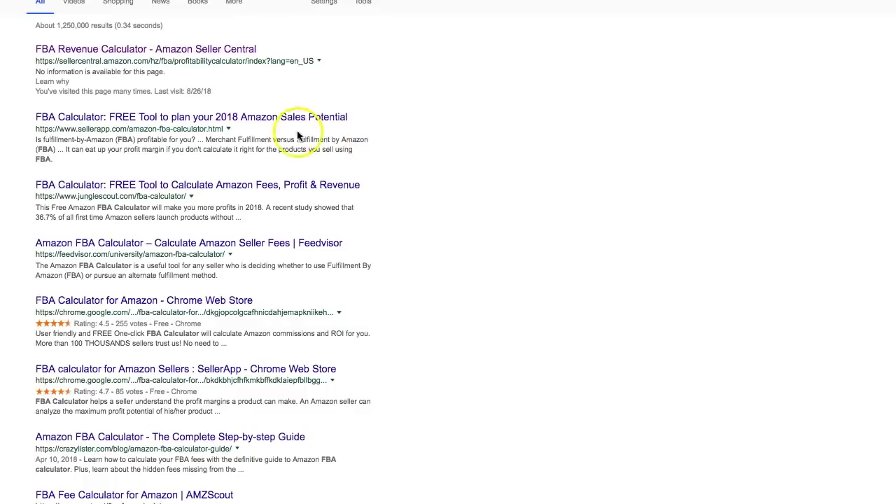
left_click(123, 53)
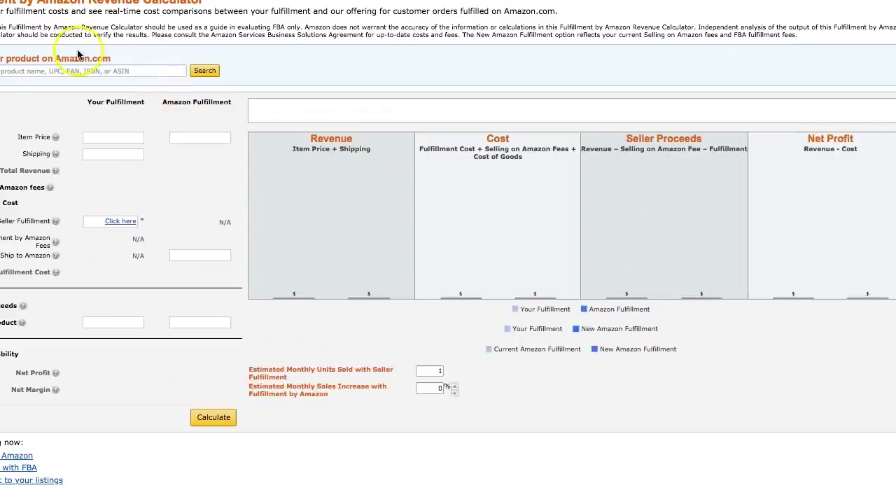
left_click(89, 70)
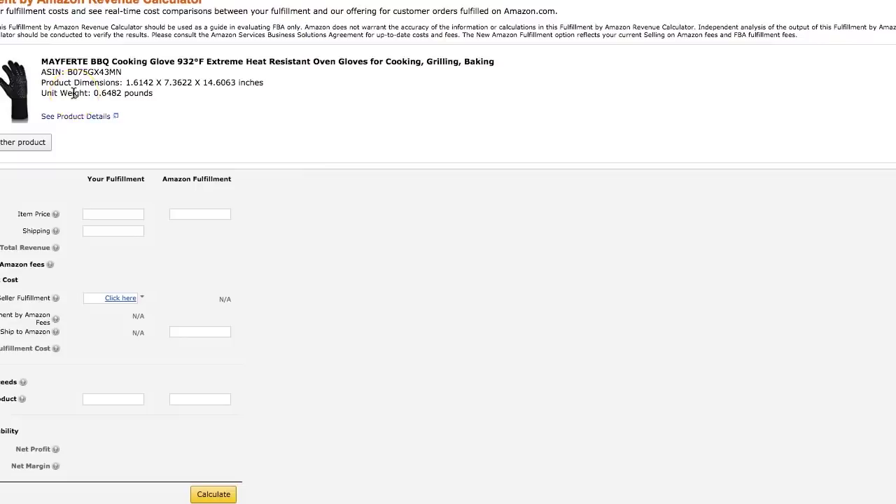
right_click(43, 44)
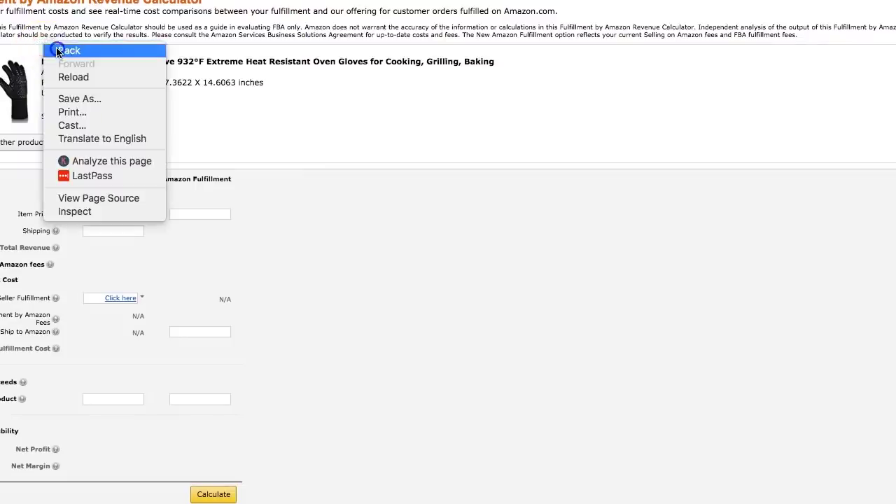
left_click(66, 48)
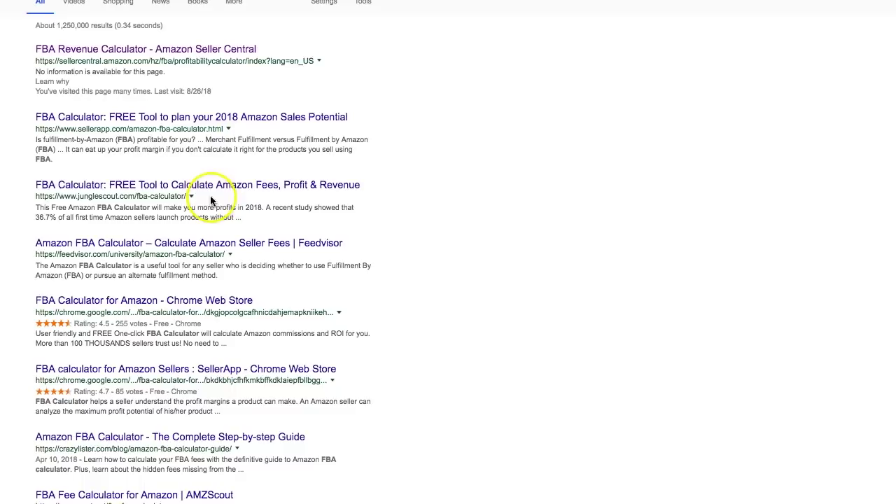
left_click(127, 50)
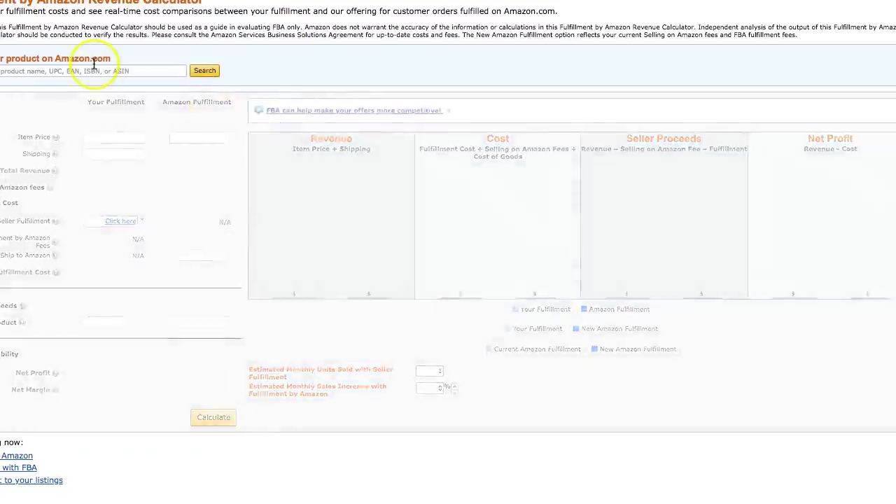
Look up the product with ASIN B075GX43MN in the FBA Revenue Calculator.
left_click(92, 70)
left_click(93, 97)
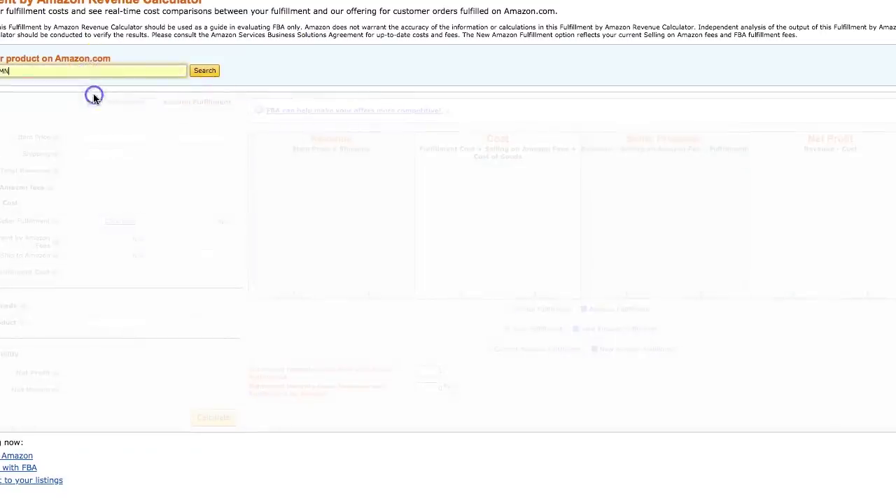
left_click(207, 71)
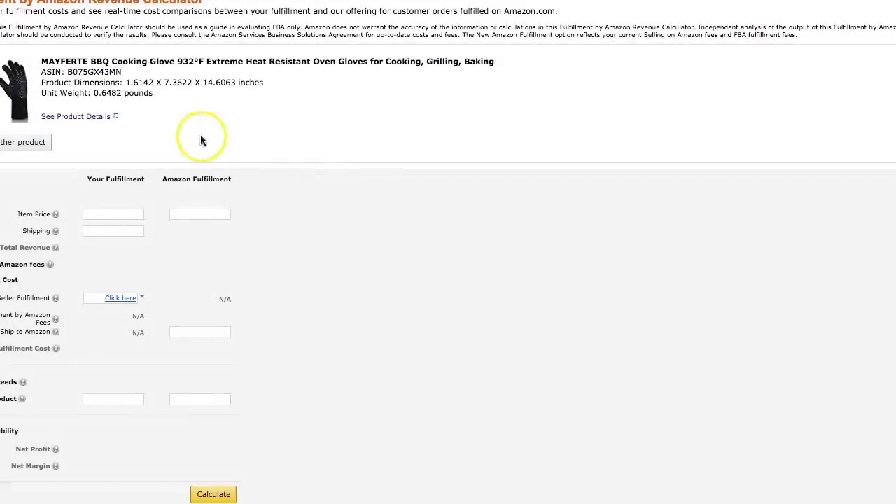
Enter an Amazon Fulfillment item price of 20.00, fill in the ship-to-Amazon and product costs, and calculate the profit.
left_click(208, 217)
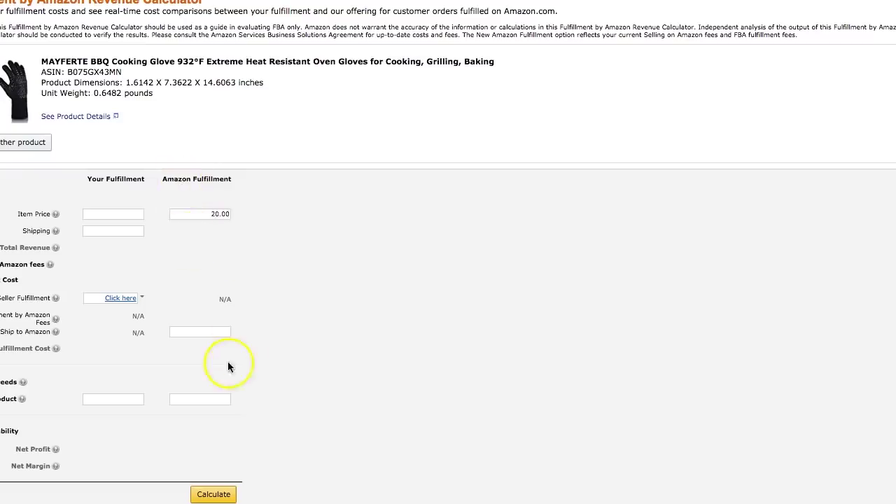
left_click(212, 329)
left_click(211, 400)
left_click(207, 404)
left_click(212, 493)
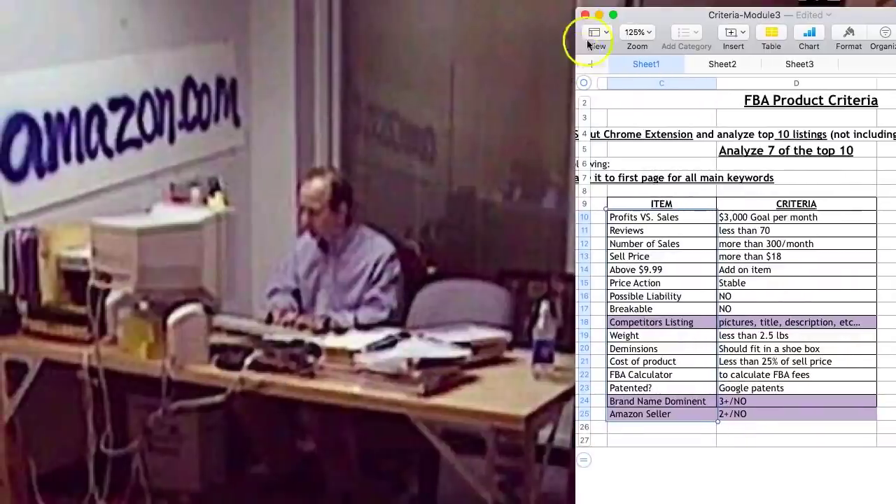
Show the Criteria-Module3 spreadsheet in full screen and change the Reviews criterion to "less than 75".
left_click(614, 16)
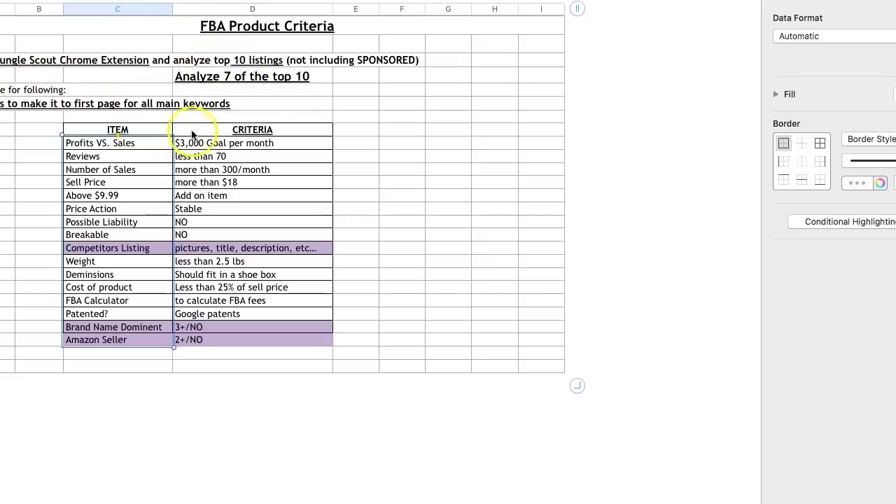
left_click(215, 156)
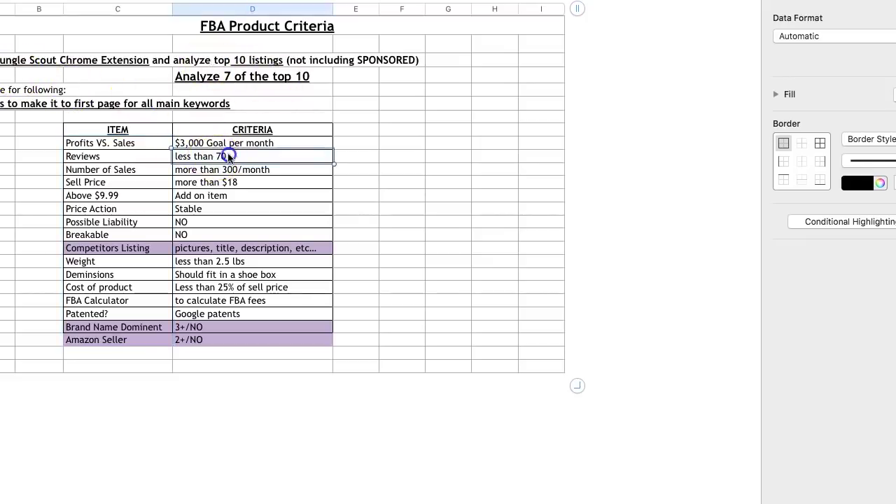
key("BackSpace")
type("5")
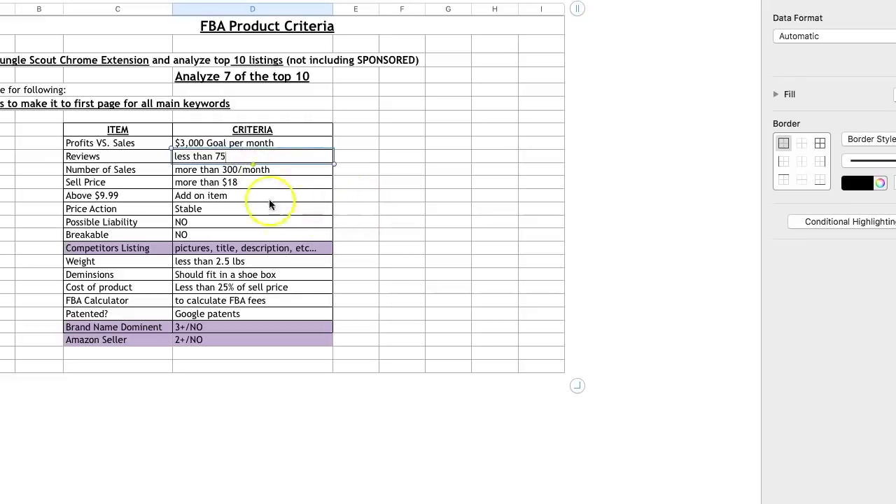
left_click(233, 175)
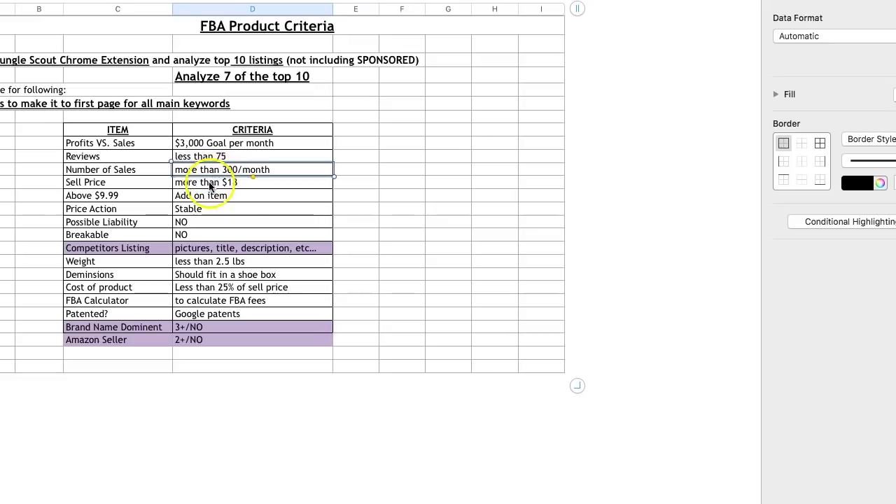
Go over the Sell Price and Competitors Listing criteria and change the Weight criterion to "less than 3.5 lbs".
left_click(209, 184)
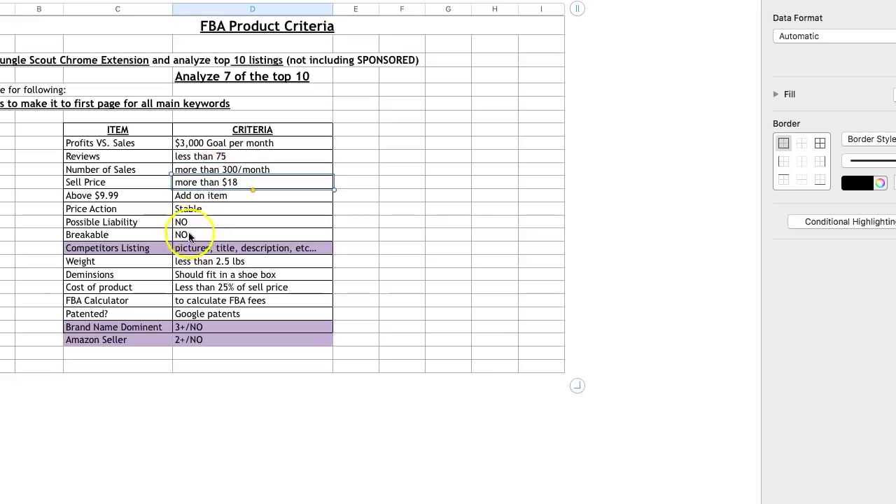
left_click(213, 249)
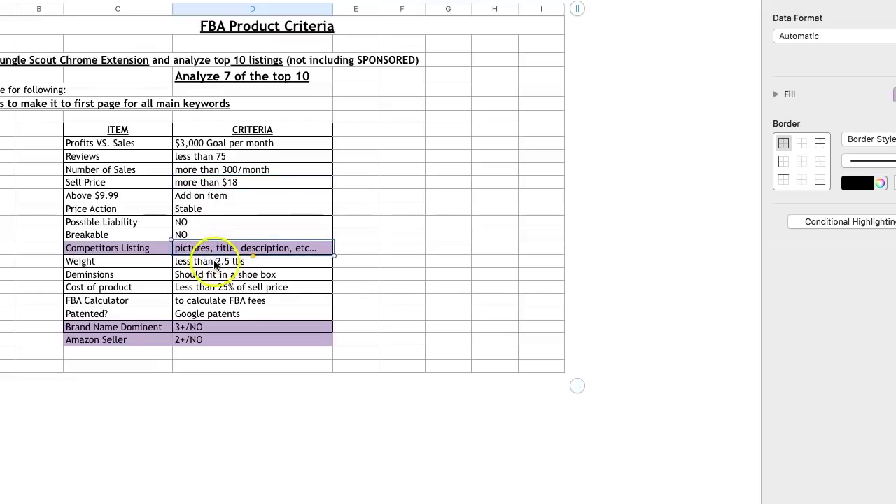
left_click(215, 261)
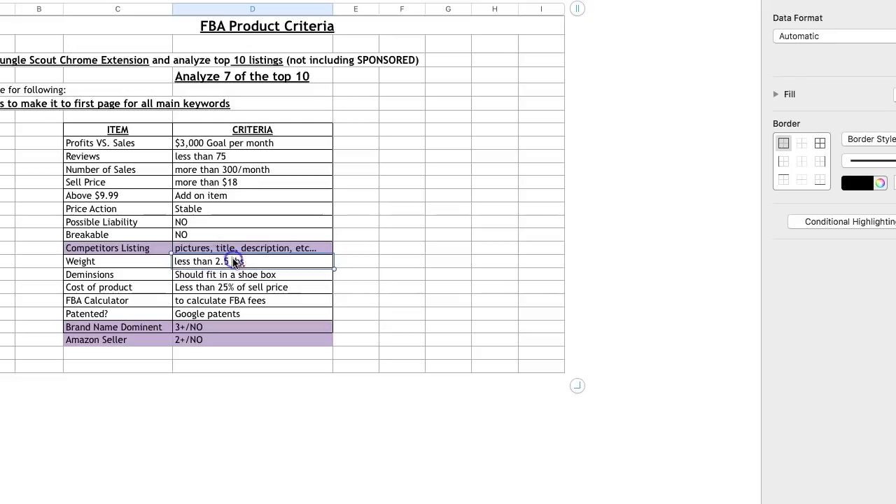
left_click(223, 262)
key("BackSpace")
type("3")
left_click(244, 234)
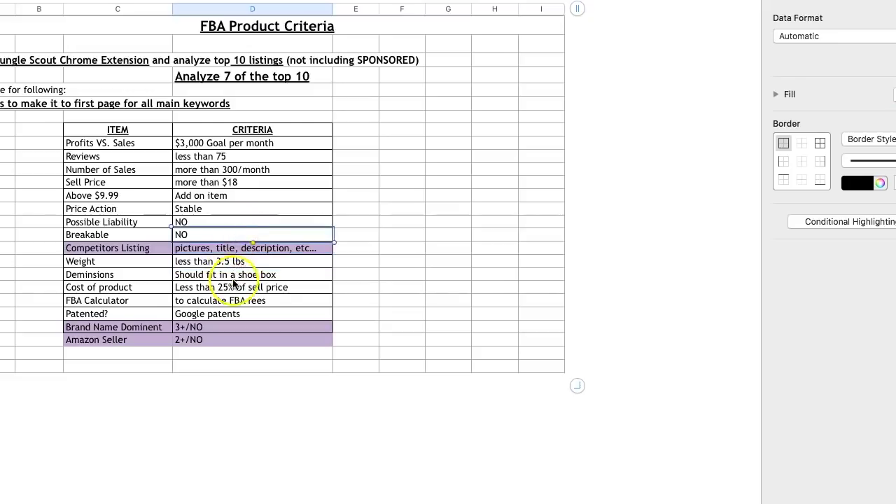
Review the Cost of product, Brand Name Dominent and Amazon Seller criteria in the table.
left_click(229, 287)
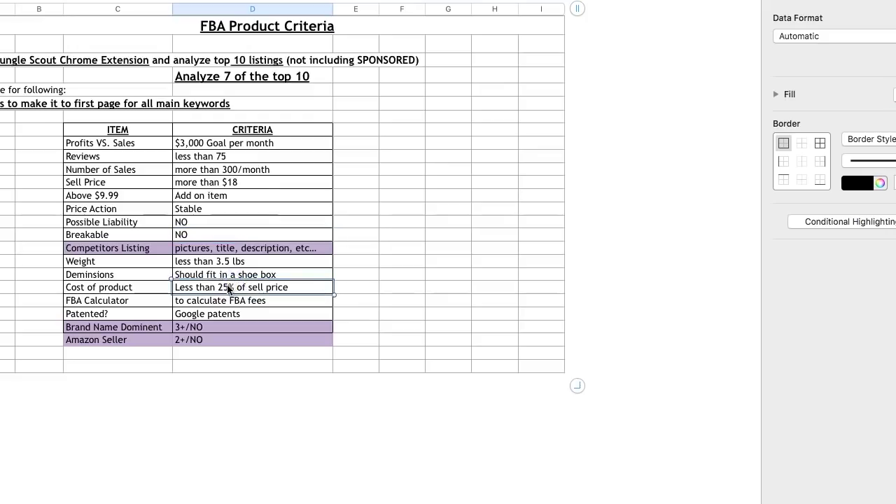
left_click(265, 292)
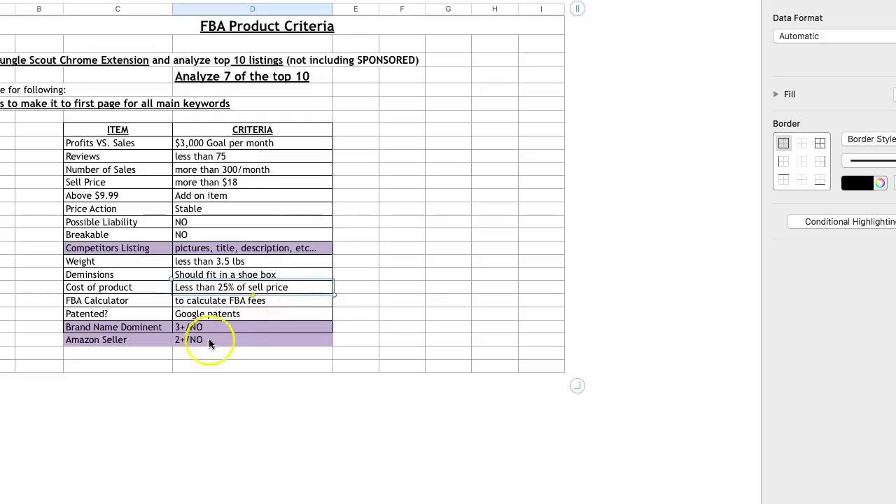
left_click_drag(200, 329, 199, 345)
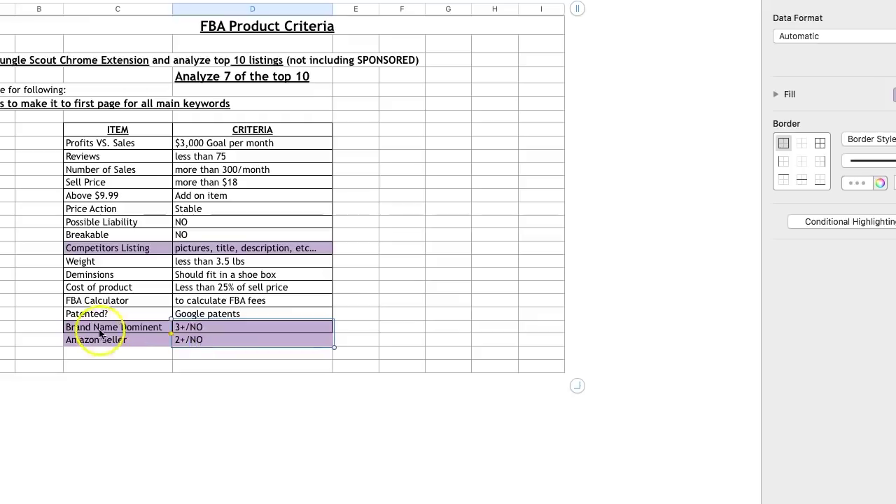
left_click_drag(112, 327, 95, 343)
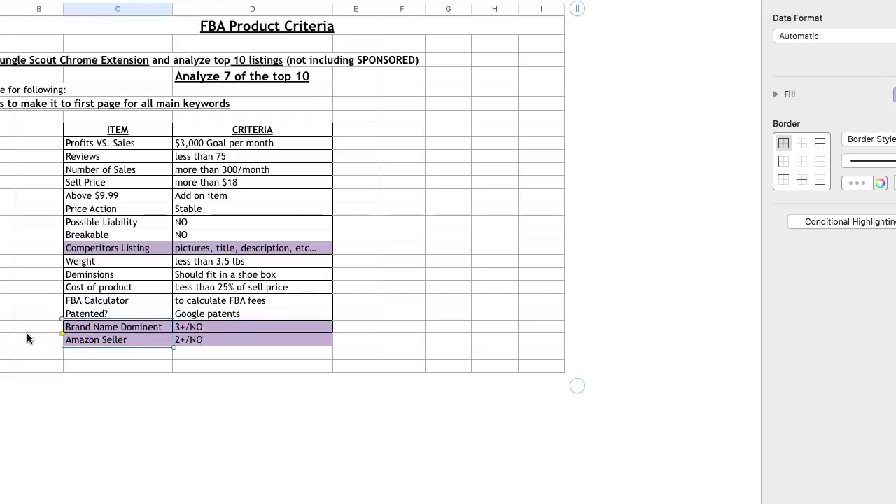
double_click(90, 327)
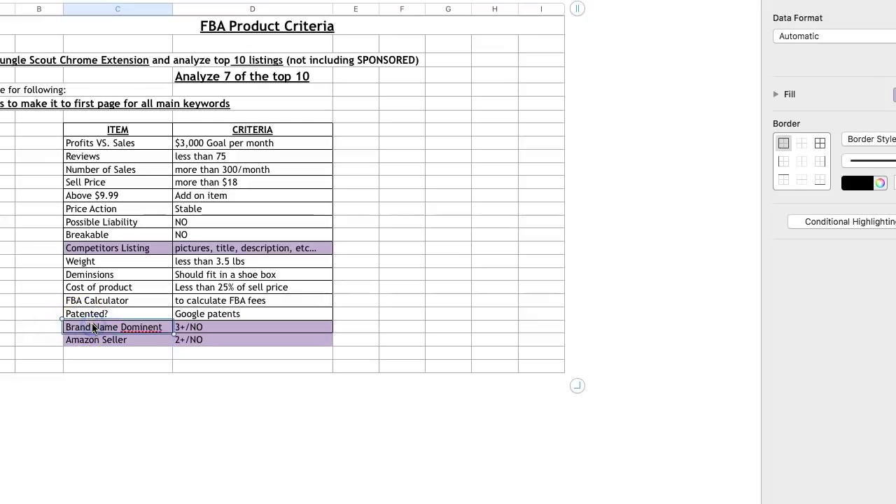
triple_click(93, 327)
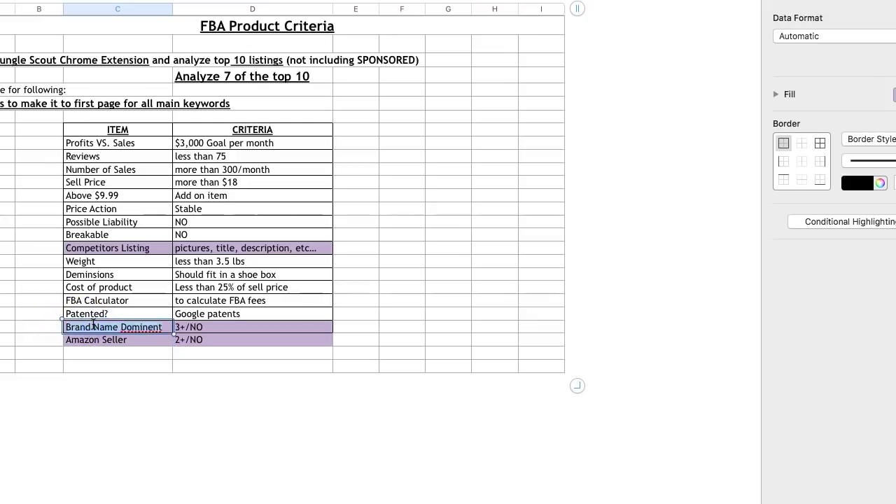
triple_click(113, 324)
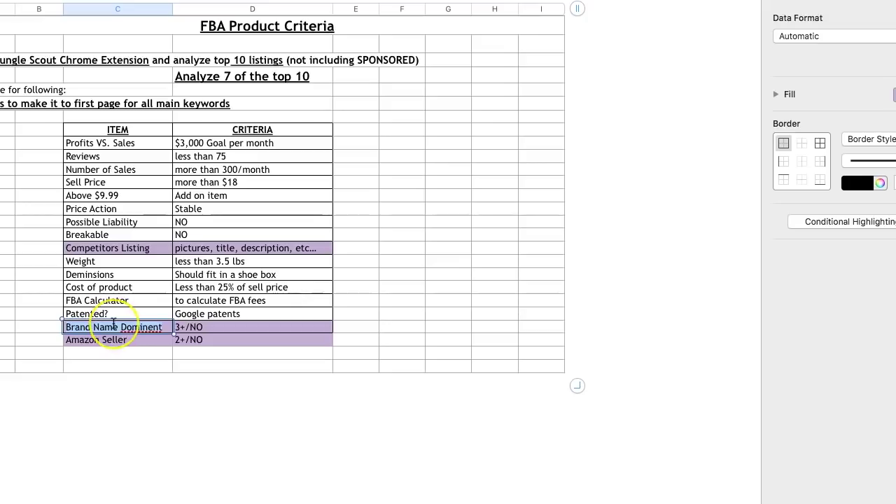